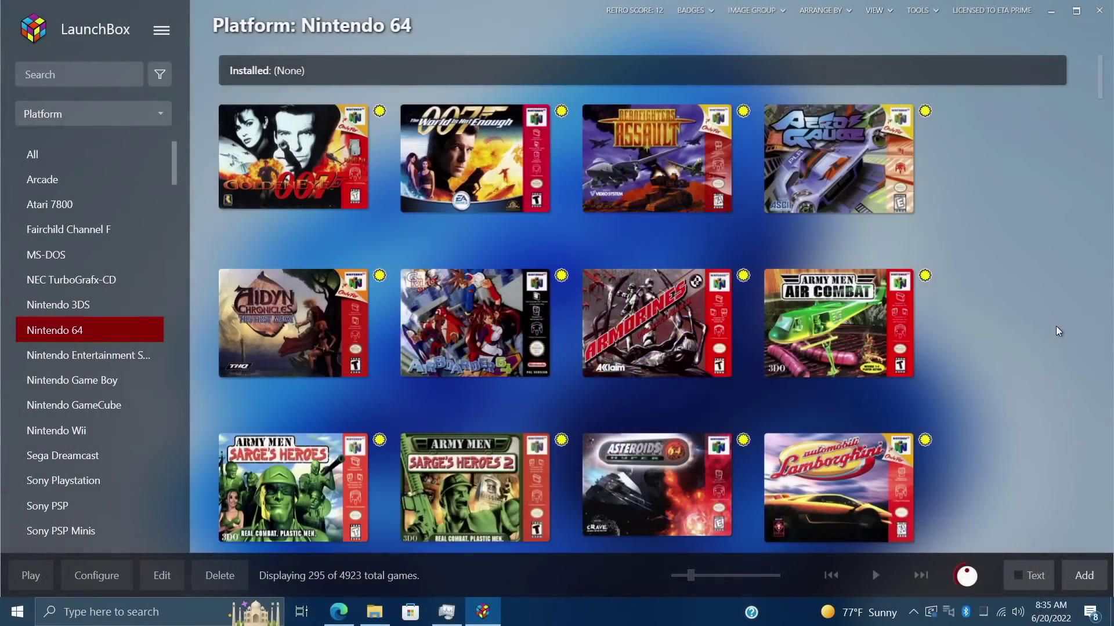
{"action": "scroll", "coordinate": [1055, 326], "scroll_direction": "down", "scroll_amount": 5}
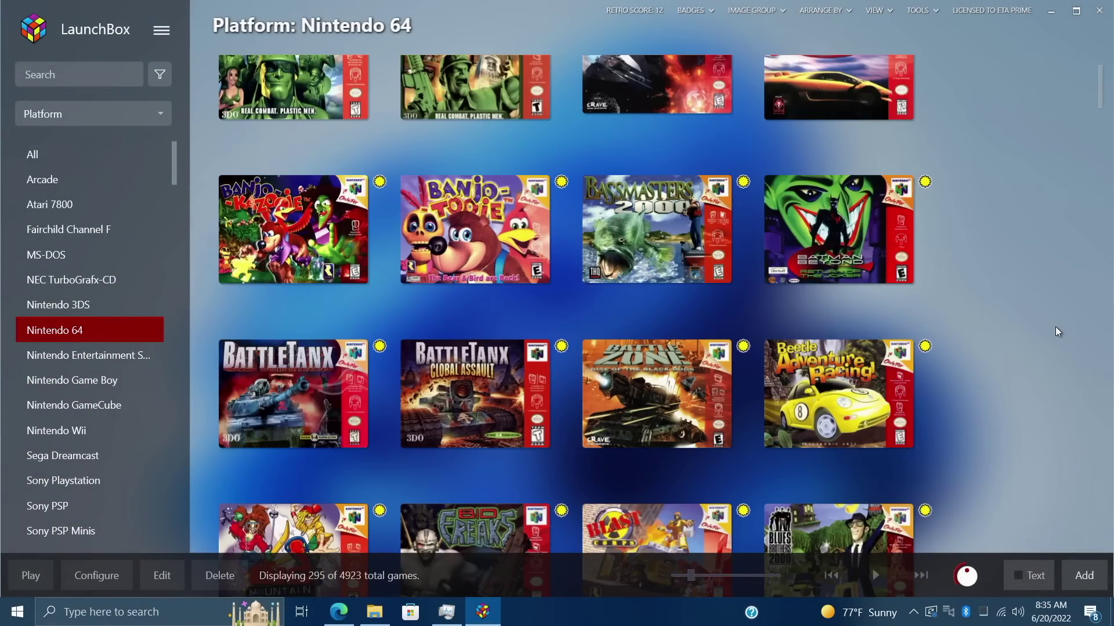
{"action": "scroll", "coordinate": [1055, 326], "scroll_direction": "down", "scroll_amount": 5}
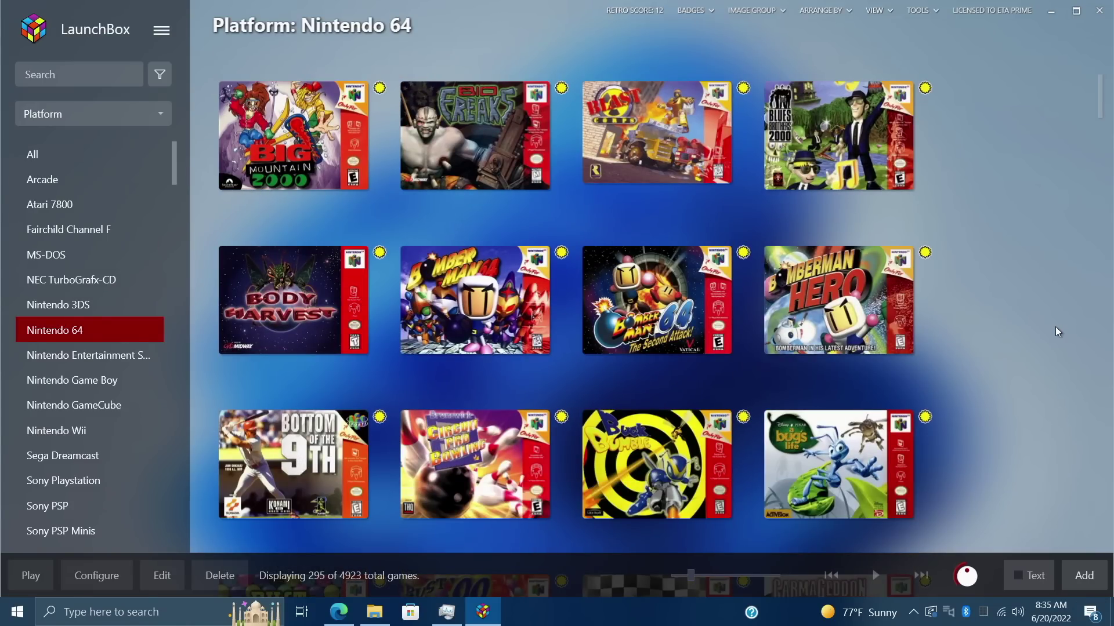
{"action": "scroll", "coordinate": [1055, 332], "scroll_direction": "down", "scroll_amount": 4}
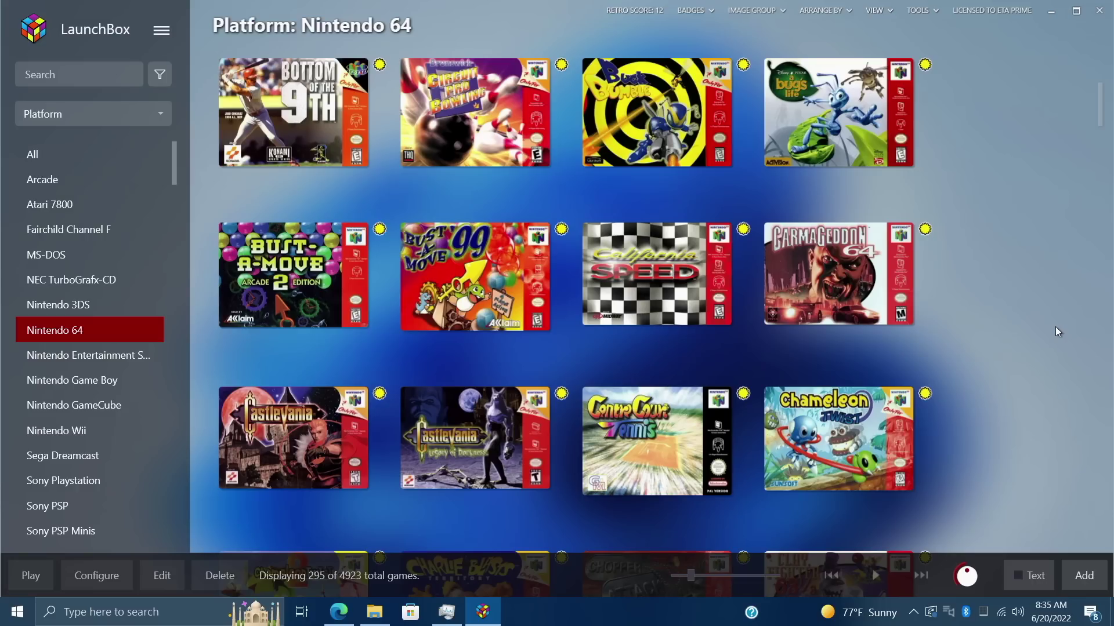
{"action": "scroll", "coordinate": [1055, 326], "scroll_direction": "down", "scroll_amount": 4}
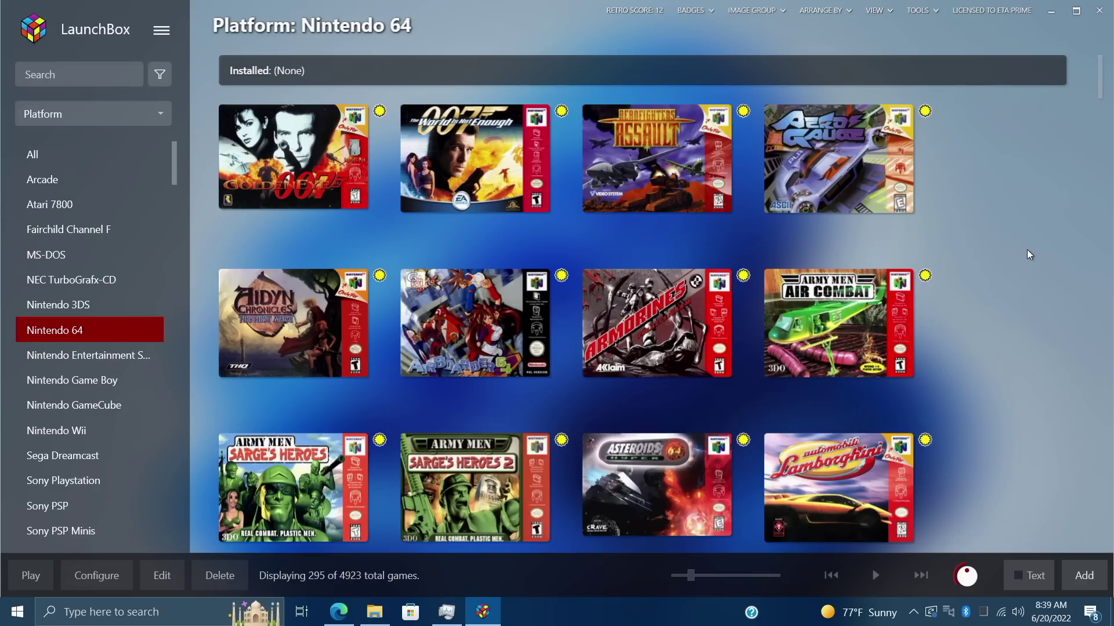
Start a ROM file import and add the Sega Genesis folder inside LaunchBox's Games folder as the source.
{"action": "left_click", "coordinate": [932, 10]}
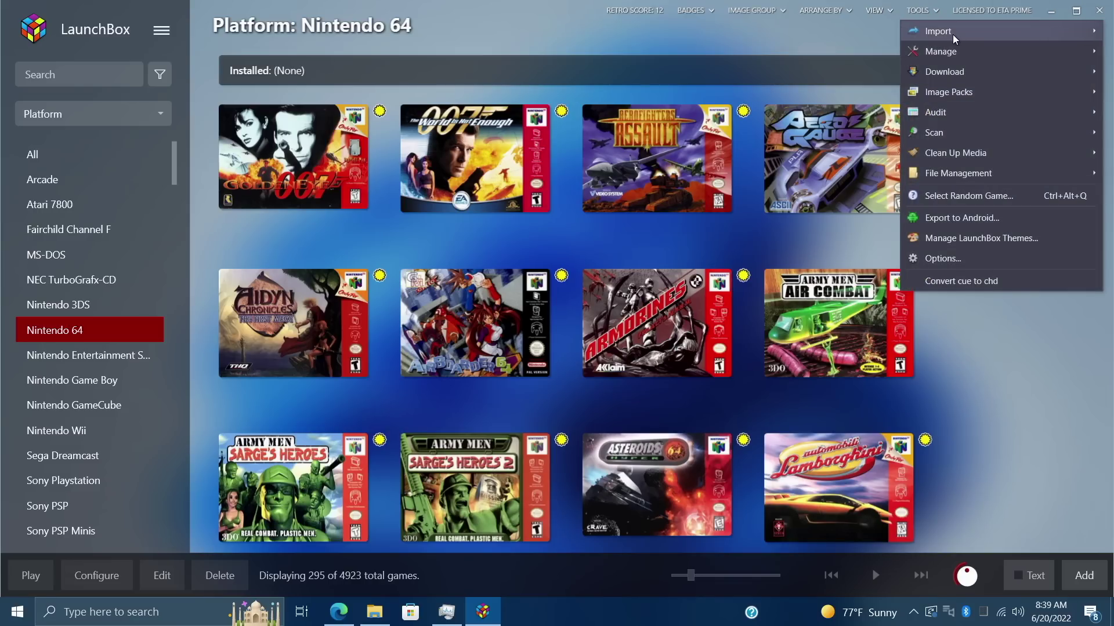
{"action": "mouse_move", "coordinate": [924, 32]}
{"action": "left_click", "coordinate": [818, 31]}
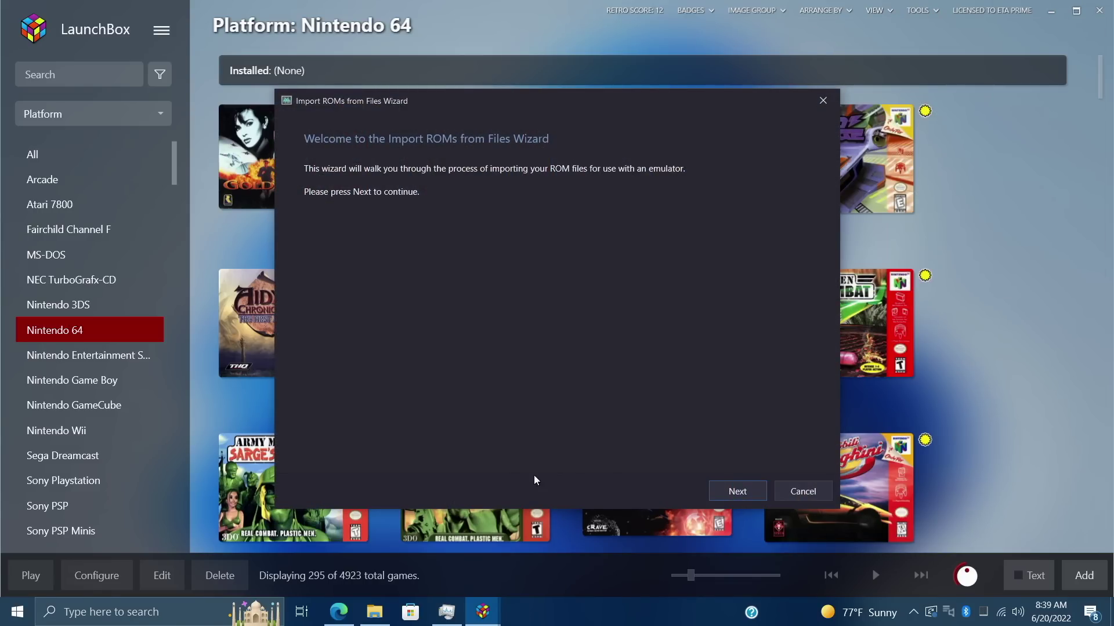
{"action": "left_click", "coordinate": [753, 491]}
{"action": "left_click", "coordinate": [356, 447]}
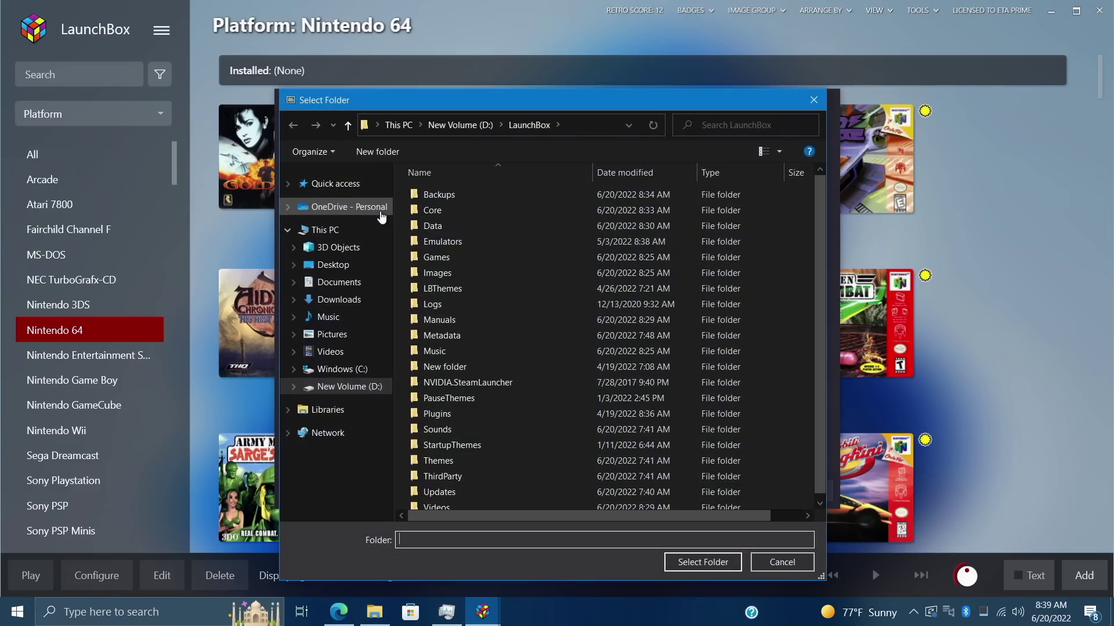
{"action": "double_click", "coordinate": [437, 257]}
{"action": "scroll", "coordinate": [482, 302], "scroll_direction": "down", "scroll_amount": 8}
{"action": "left_click", "coordinate": [468, 390]}
{"action": "left_click", "coordinate": [702, 562]}
{"action": "left_click", "coordinate": [735, 491]}
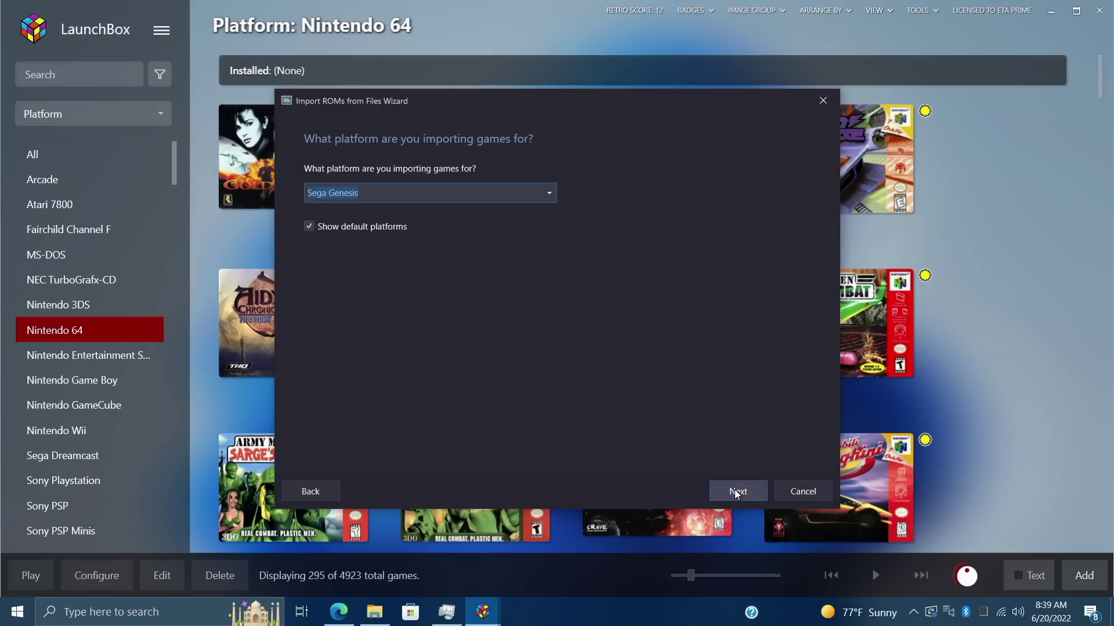
Accept Sega Genesis as the platform and Retroarch as the emulator, keeping automatic download of a missing core enabled.
{"action": "left_click", "coordinate": [734, 490]}
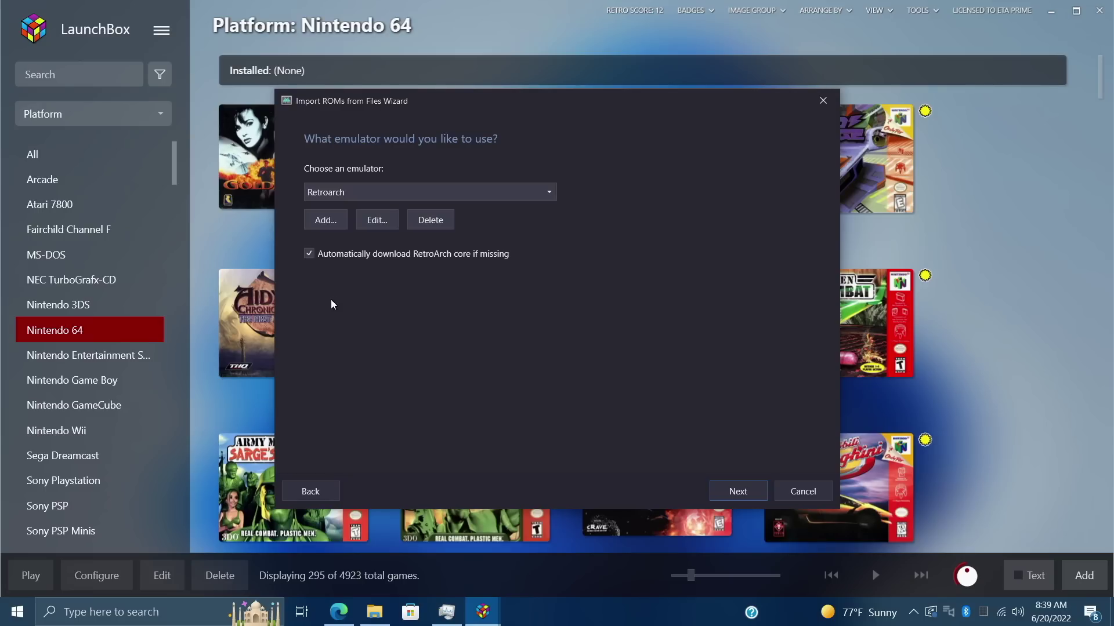
{"action": "left_click", "coordinate": [735, 492]}
{"action": "left_click", "coordinate": [734, 492]}
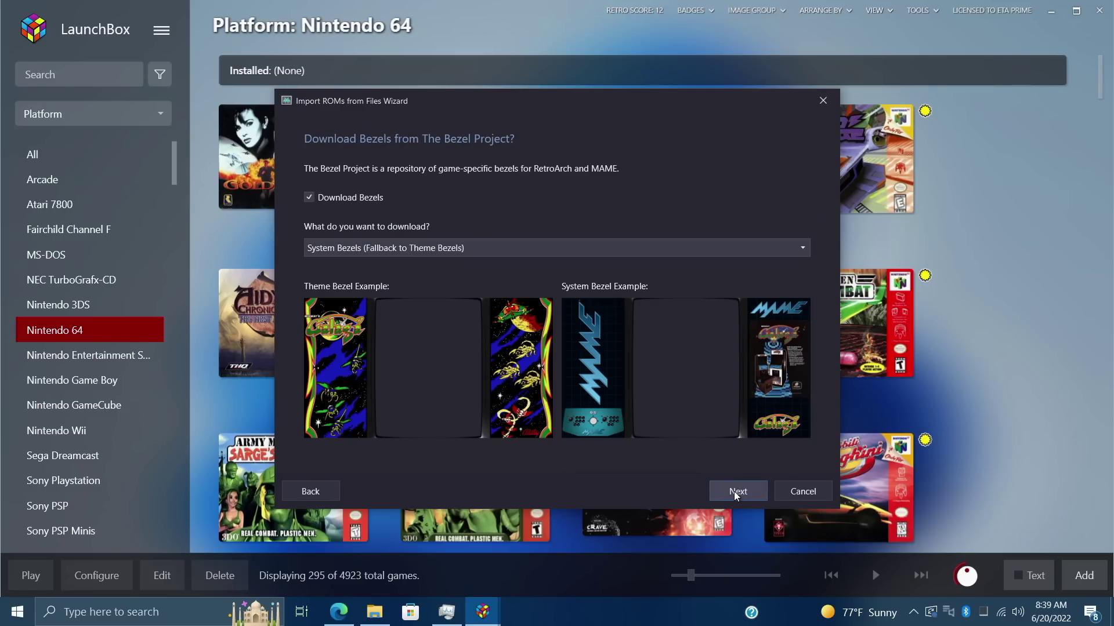
Enlarge the import wizard and set the bezel download to Theme Bezels (Fallback to System Bezels).
{"action": "left_click_drag", "start_coordinate": [508, 96], "coordinate": [334, 33]}
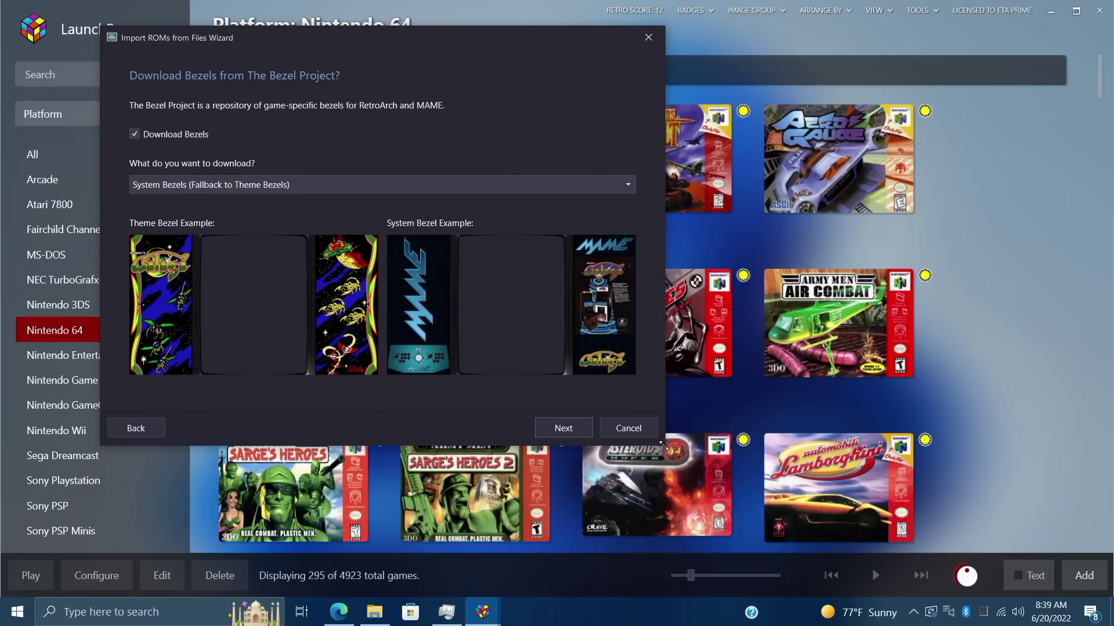
{"action": "left_click_drag", "start_coordinate": [665, 445], "coordinate": [993, 562]}
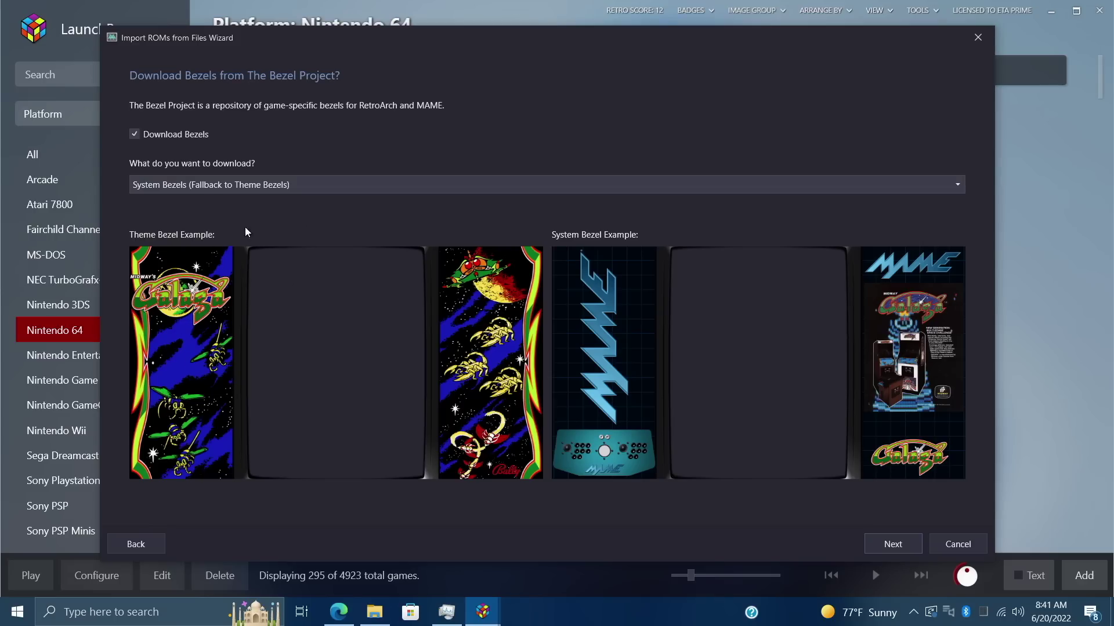
{"action": "left_click", "coordinate": [298, 186]}
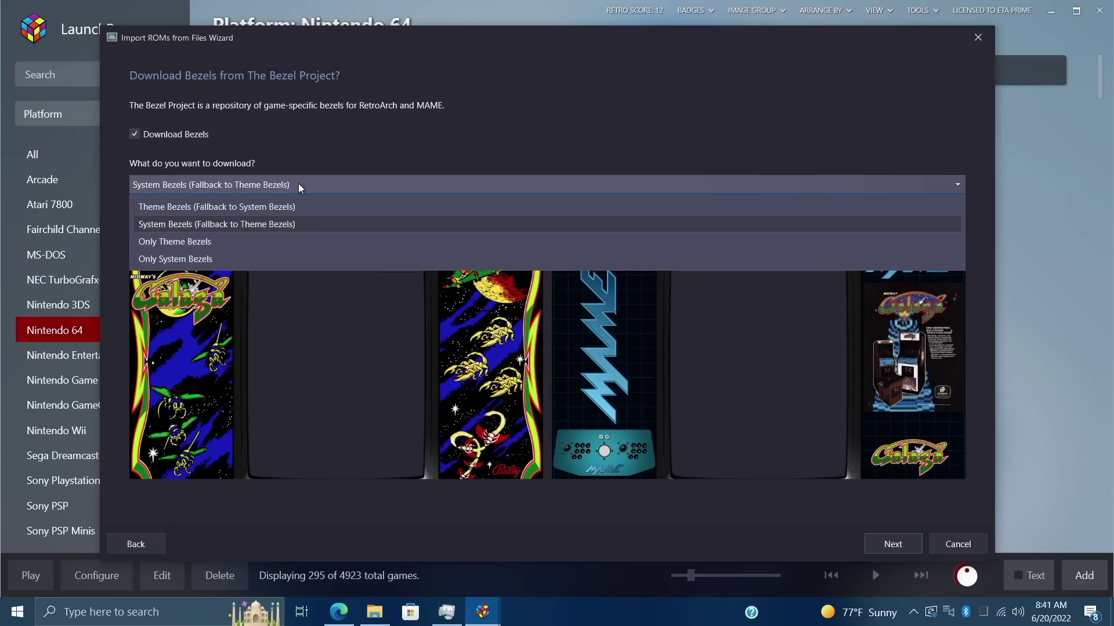
{"action": "left_click", "coordinate": [270, 207]}
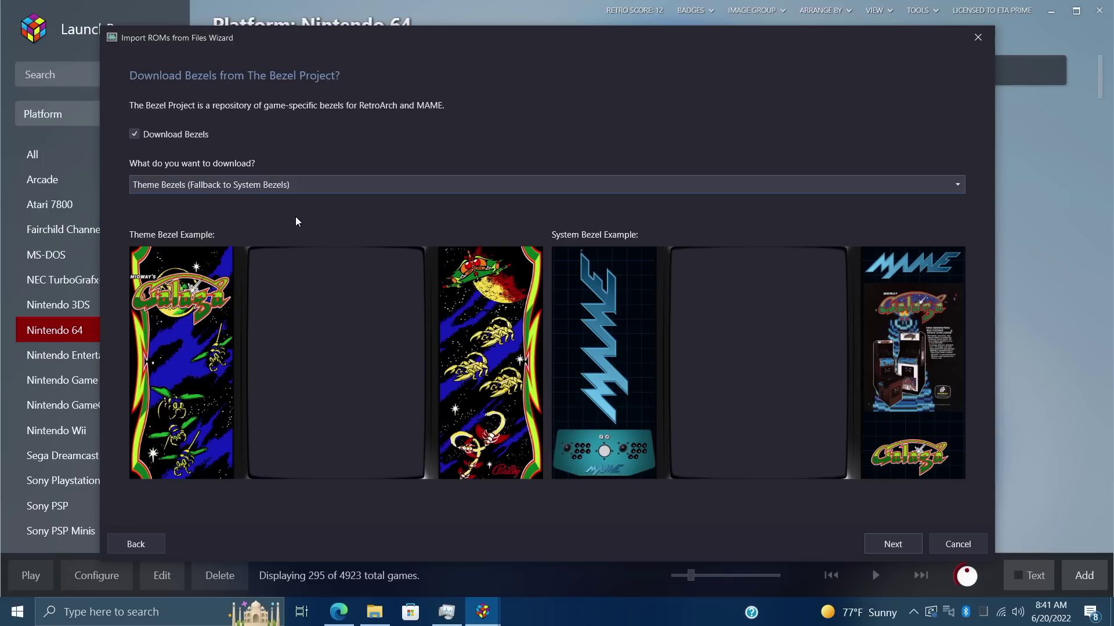
{"action": "left_click", "coordinate": [261, 184]}
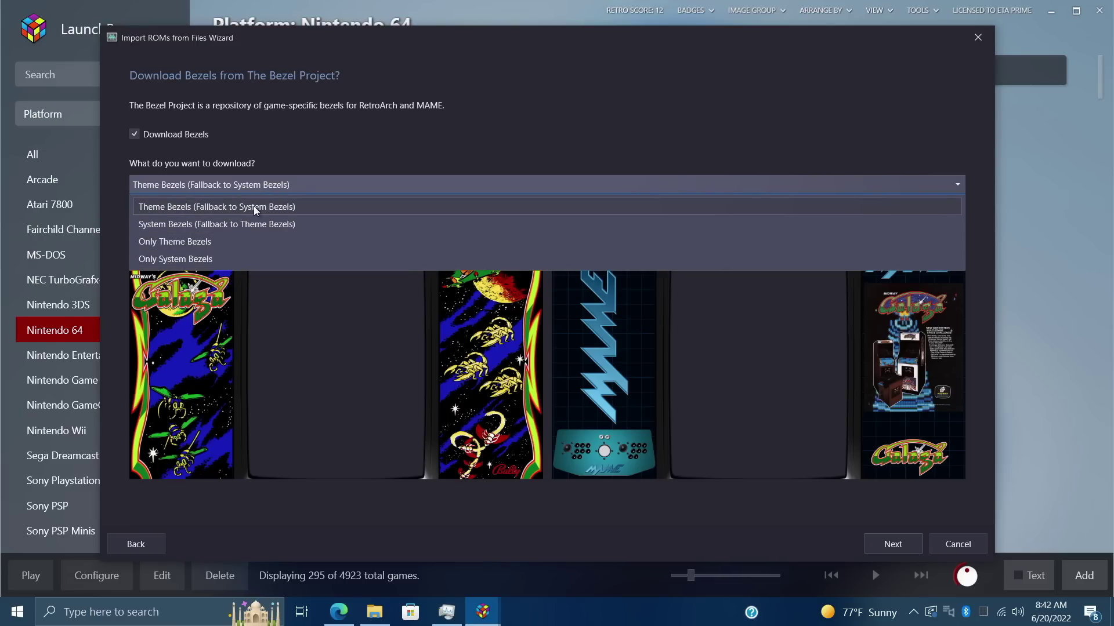
{"action": "left_click", "coordinate": [297, 207]}
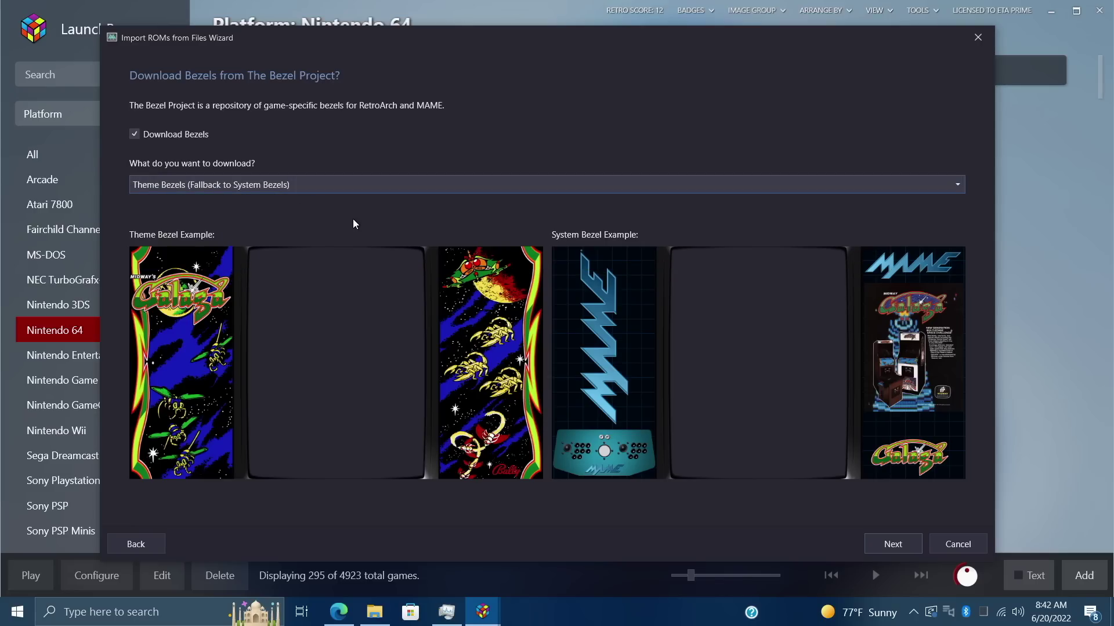
Finish the Sega Genesis import with the default custom options and dismiss the media download notification.
{"action": "left_click", "coordinate": [903, 545]}
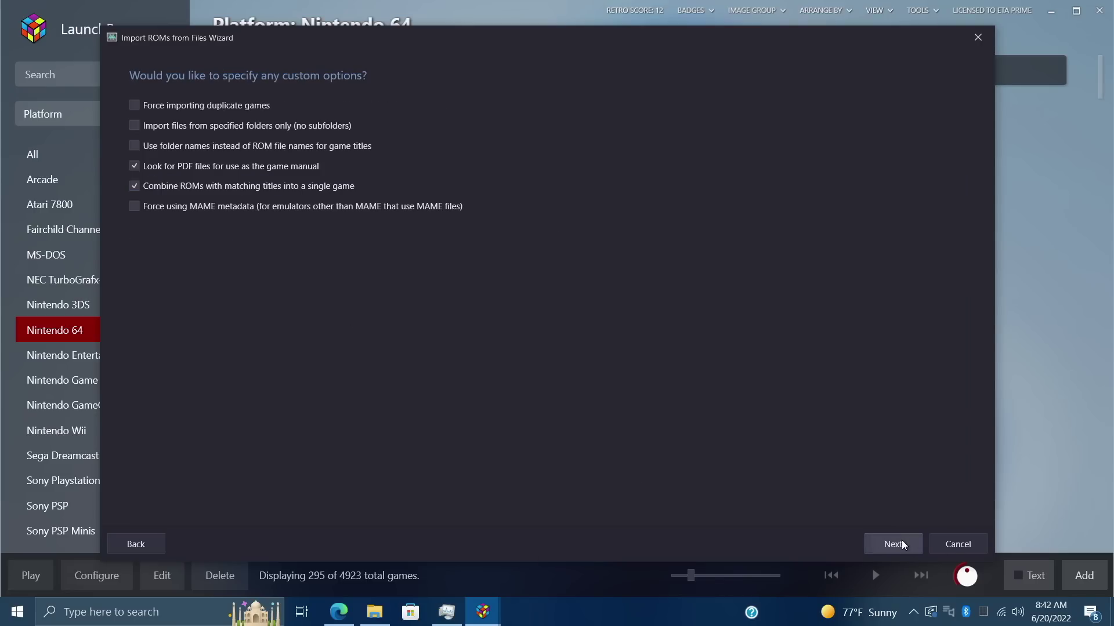
{"action": "left_click", "coordinate": [901, 543]}
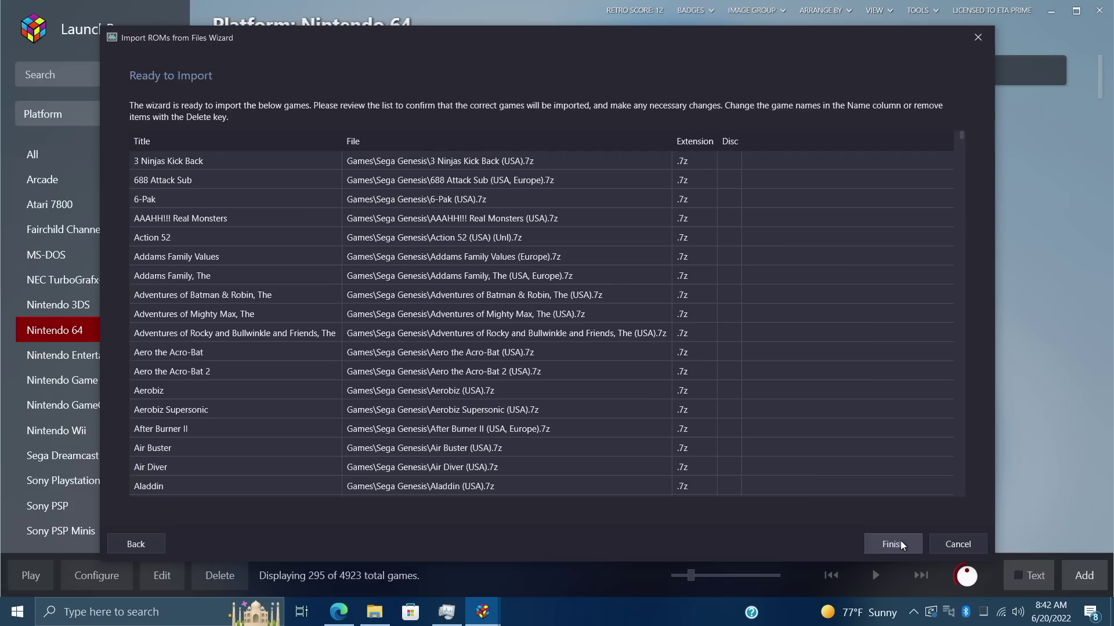
{"action": "left_click", "coordinate": [901, 541]}
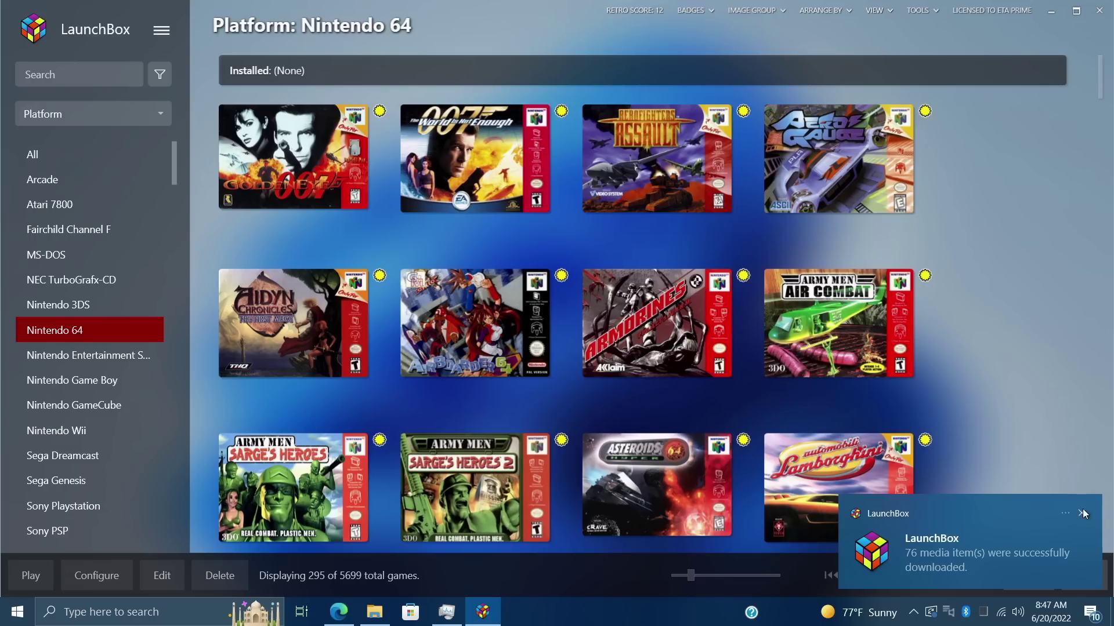
{"action": "left_click", "coordinate": [1081, 512]}
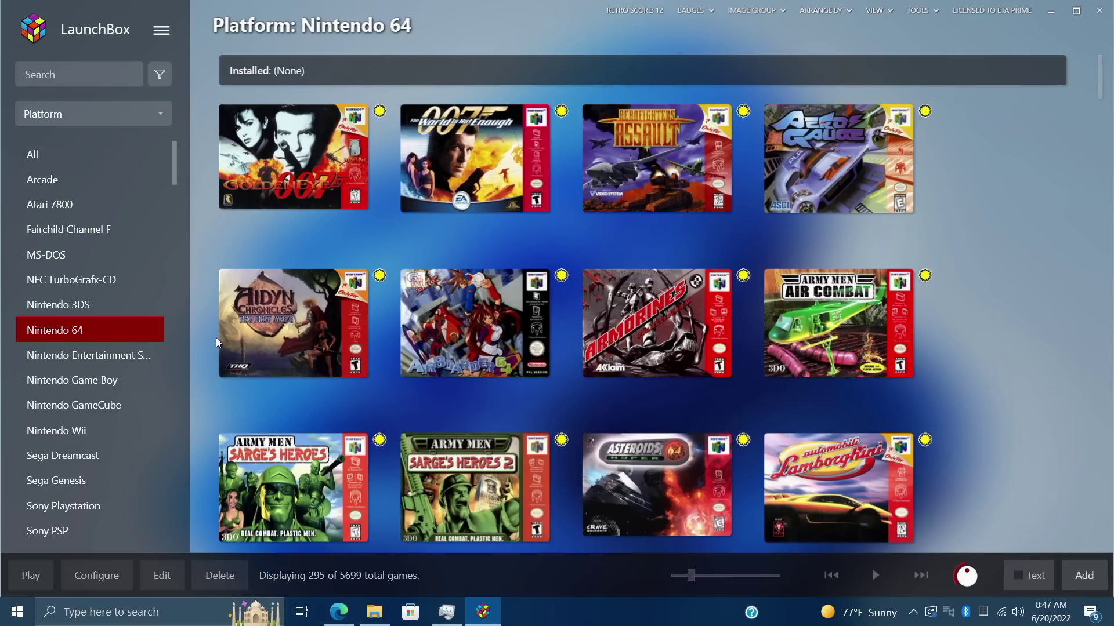
Show the Sega Genesis games and launch Alex Kidd in the Enchanted Castle.
{"action": "left_click", "coordinate": [76, 483]}
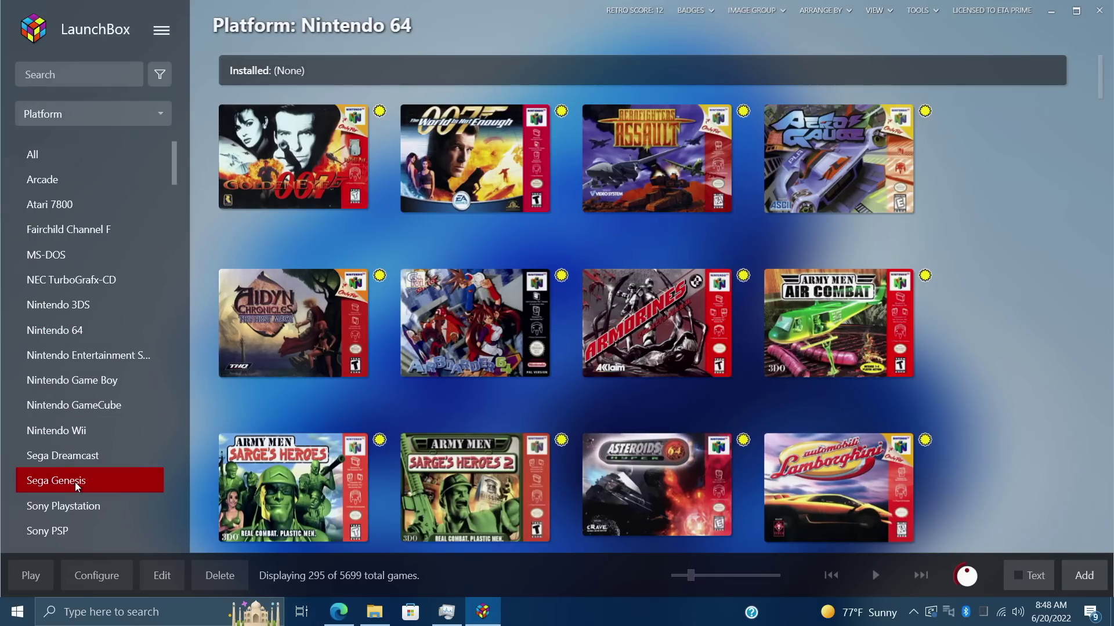
{"action": "scroll", "coordinate": [798, 406], "scroll_direction": "down", "scroll_amount": 1}
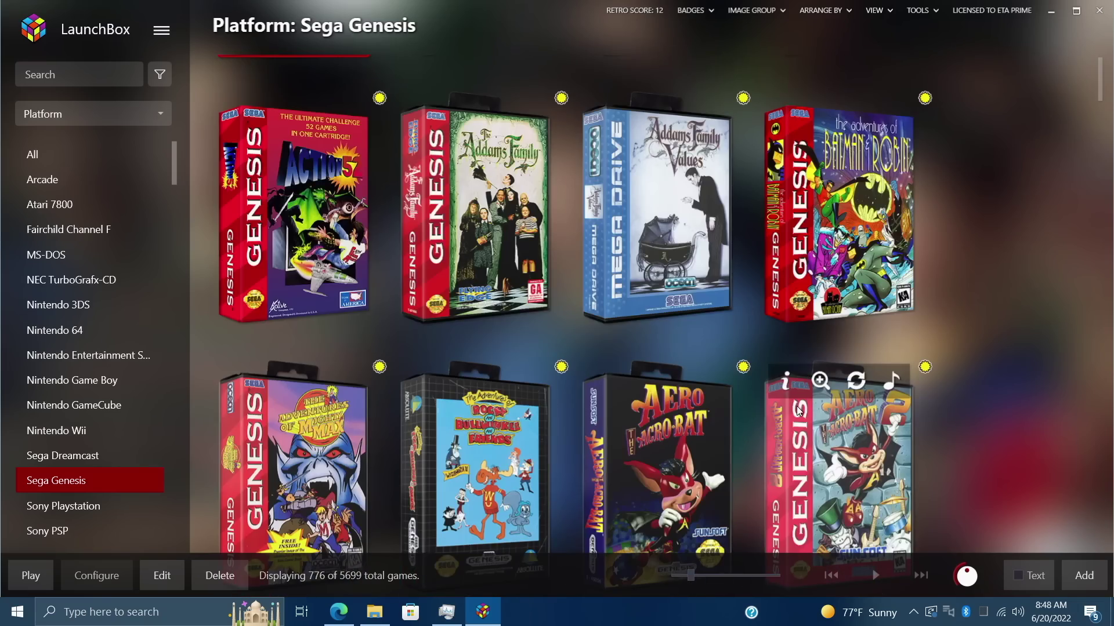
{"action": "scroll", "coordinate": [798, 411], "scroll_direction": "up", "scroll_amount": 1}
{"action": "scroll", "coordinate": [798, 411], "scroll_direction": "down", "scroll_amount": 3}
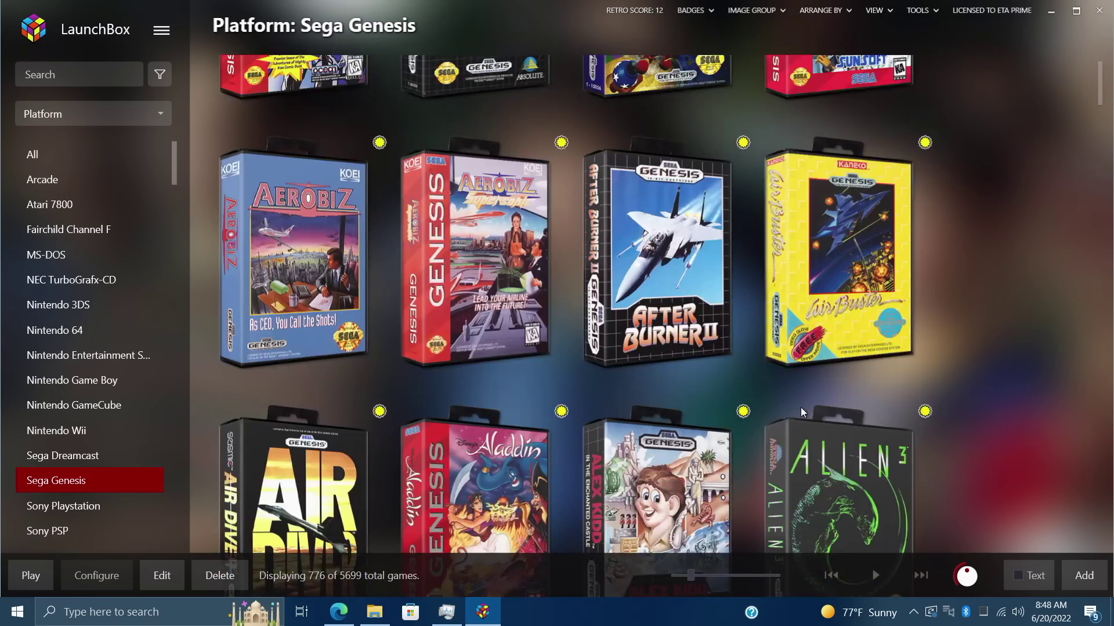
{"action": "scroll", "coordinate": [800, 408], "scroll_direction": "down", "scroll_amount": 1}
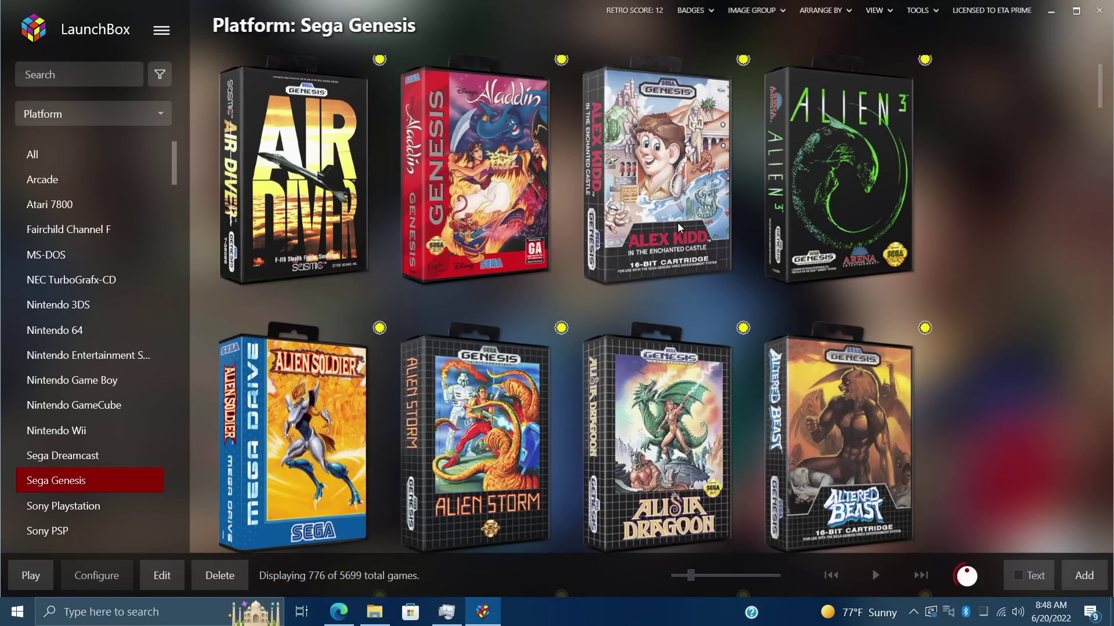
{"action": "left_click", "coordinate": [677, 223]}
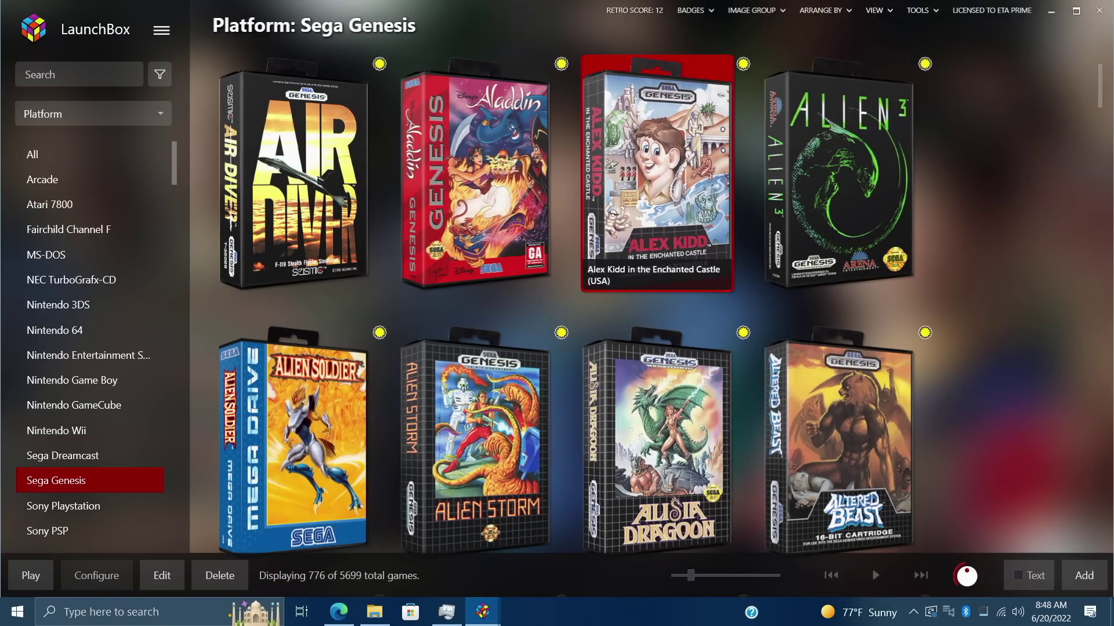
{"action": "key", "text": "Return"}
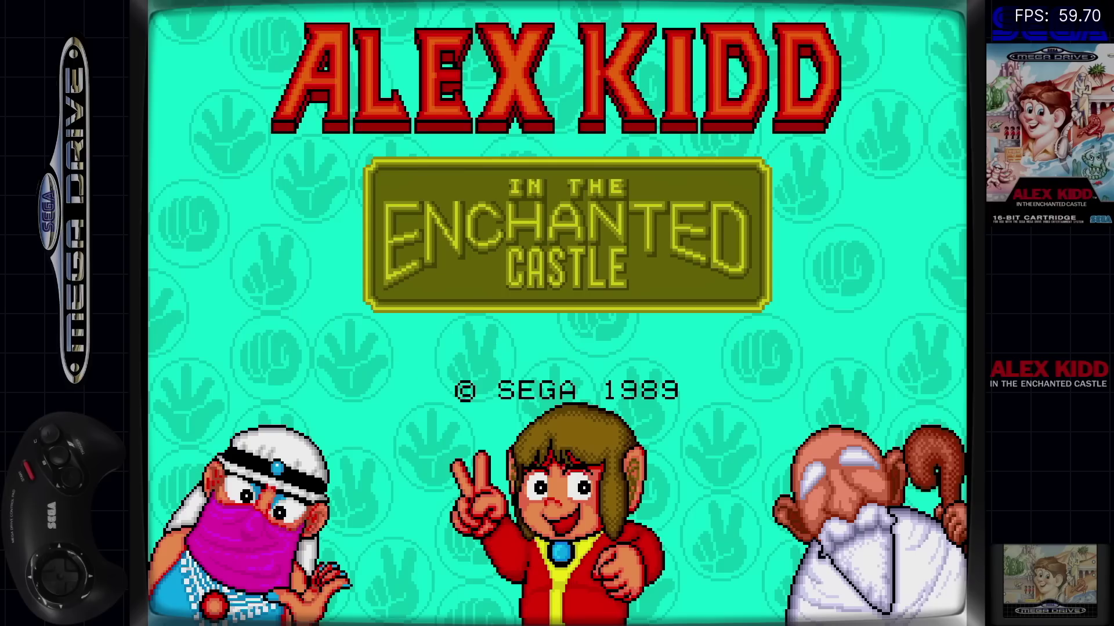
{"action": "key", "text": "Return"}
{"action": "key", "text": "Escape"}
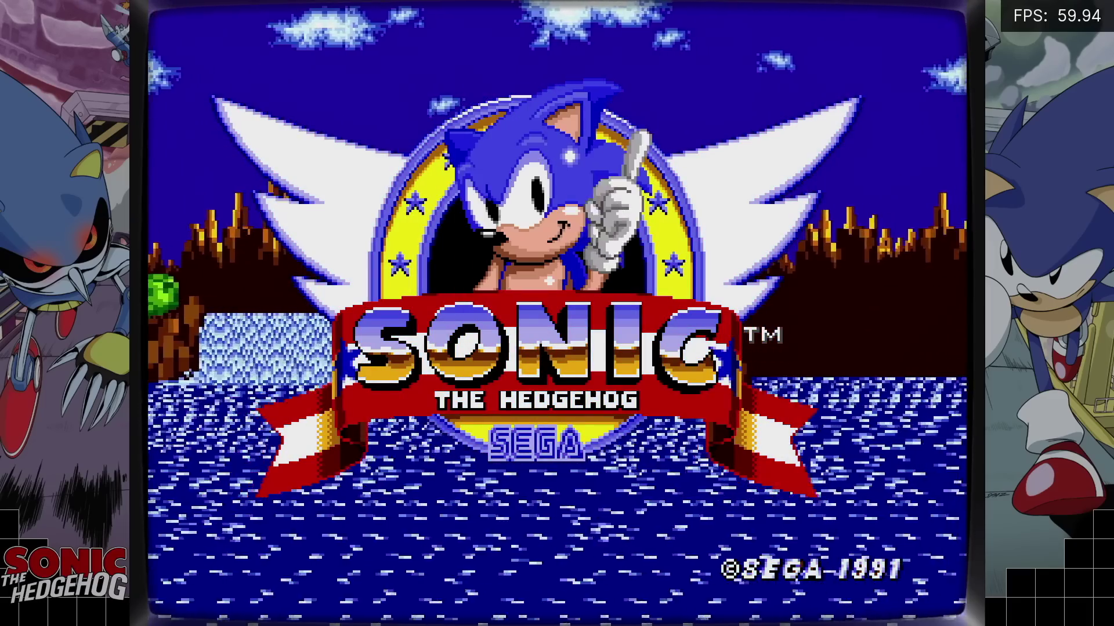
{"action": "key", "text": "Return"}
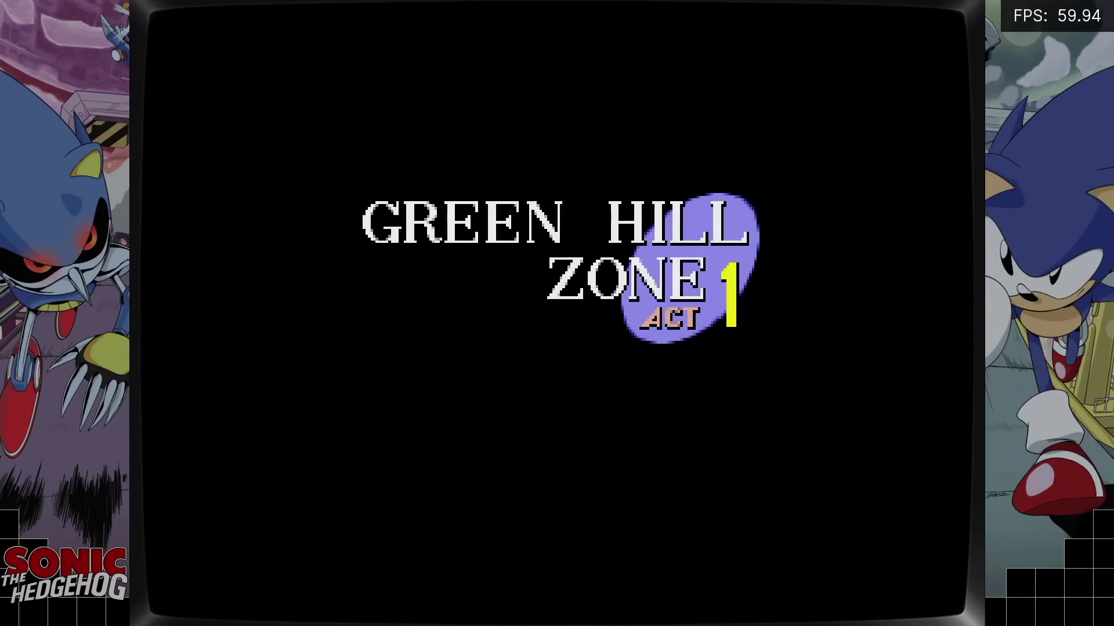
{"action": "key", "text": "Right"}
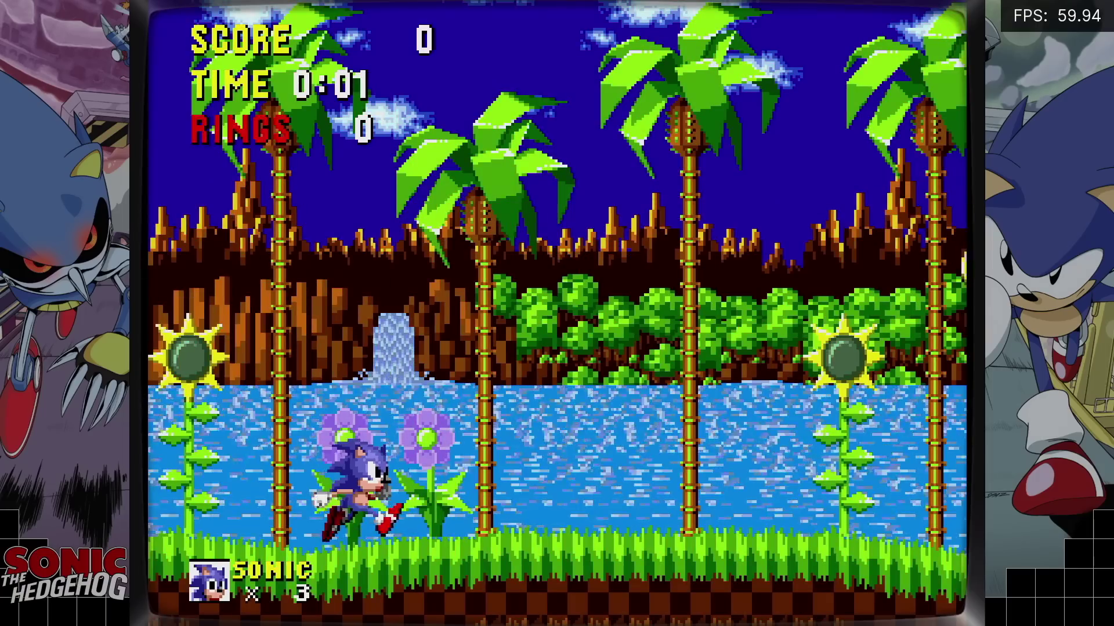
{"action": "key", "text": "z"}
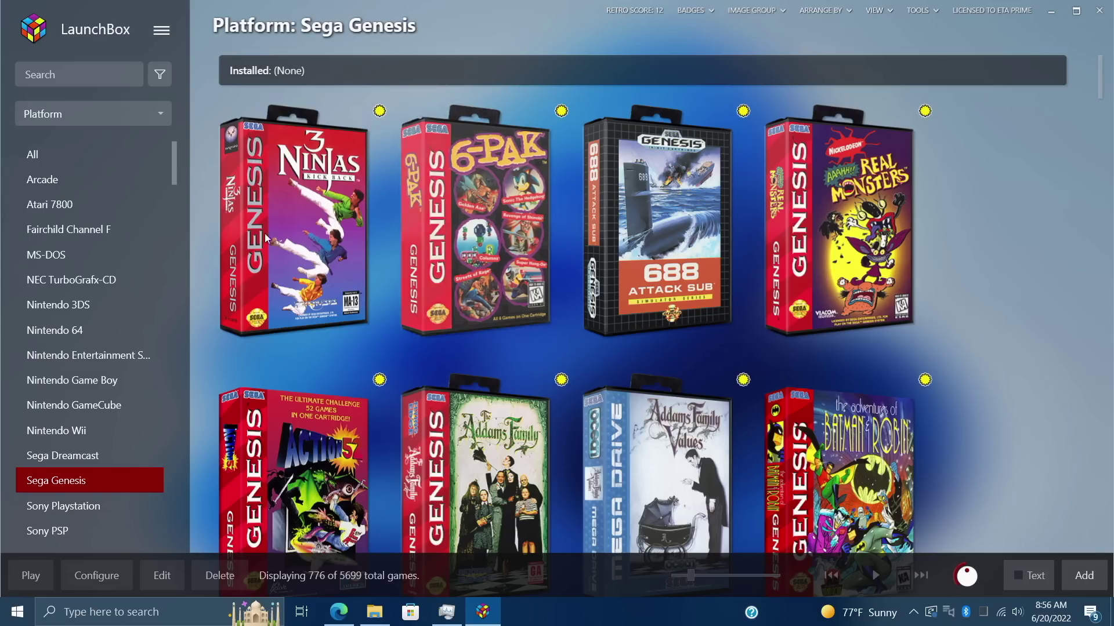
Select all Arcade games and start updating metadata and media for the selected games.
{"action": "left_click", "coordinate": [61, 184]}
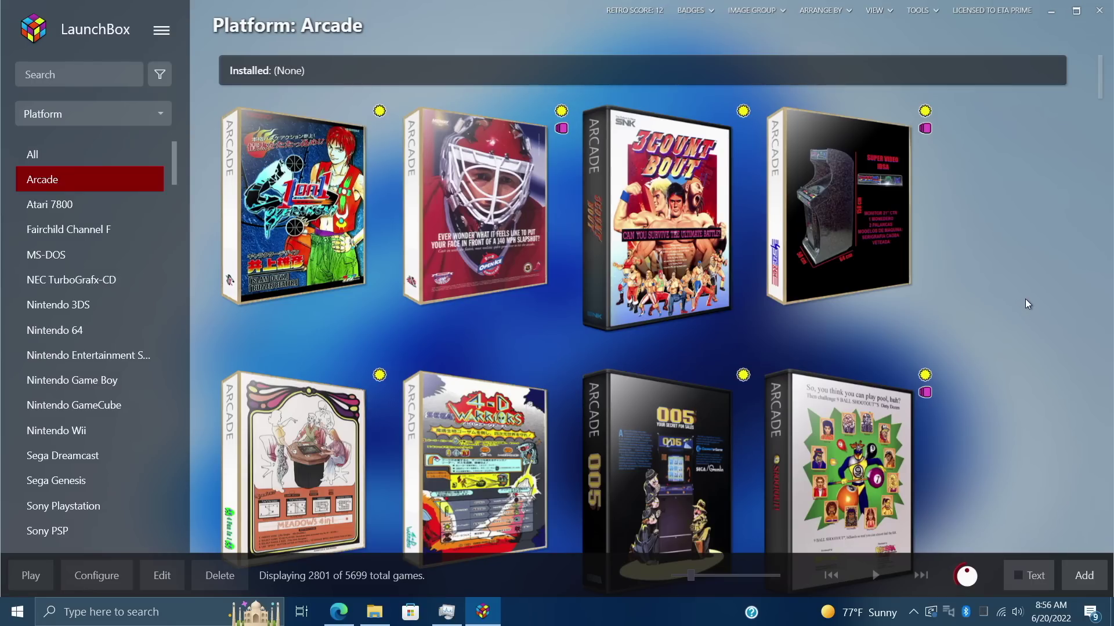
{"action": "left_click", "coordinate": [289, 217]}
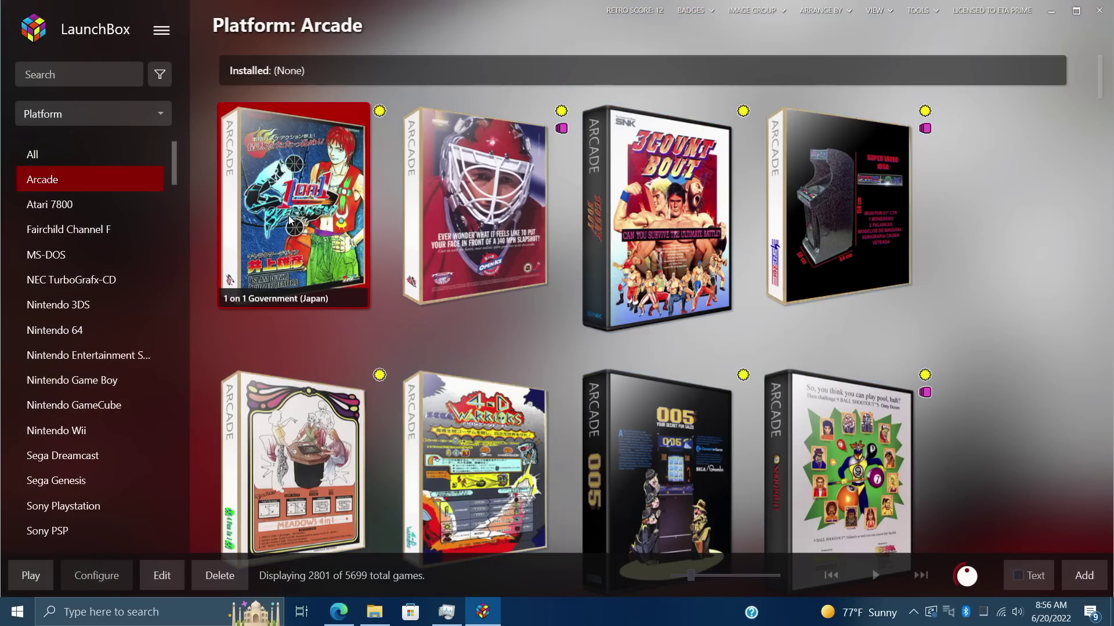
{"action": "key", "text": "ctrl+a"}
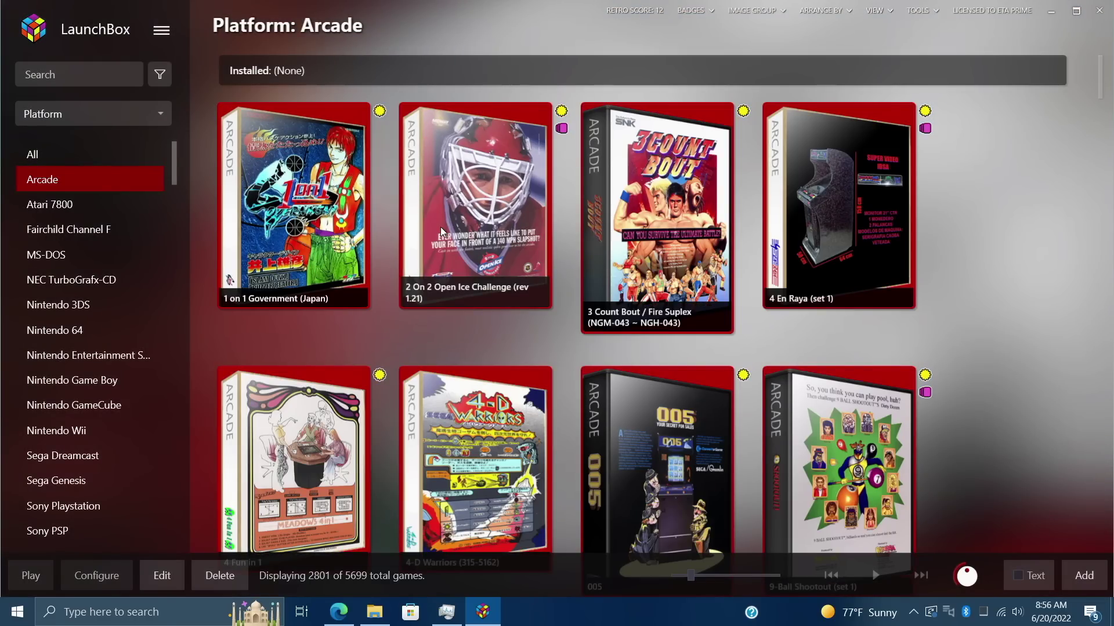
{"action": "left_click", "coordinate": [923, 12]}
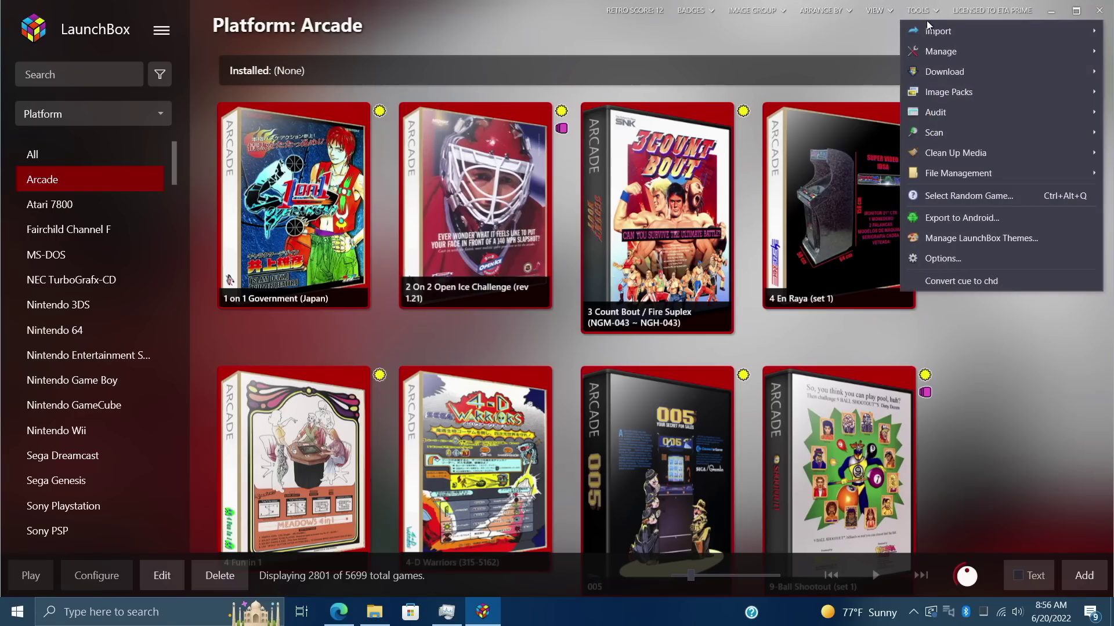
{"action": "mouse_move", "coordinate": [939, 72]}
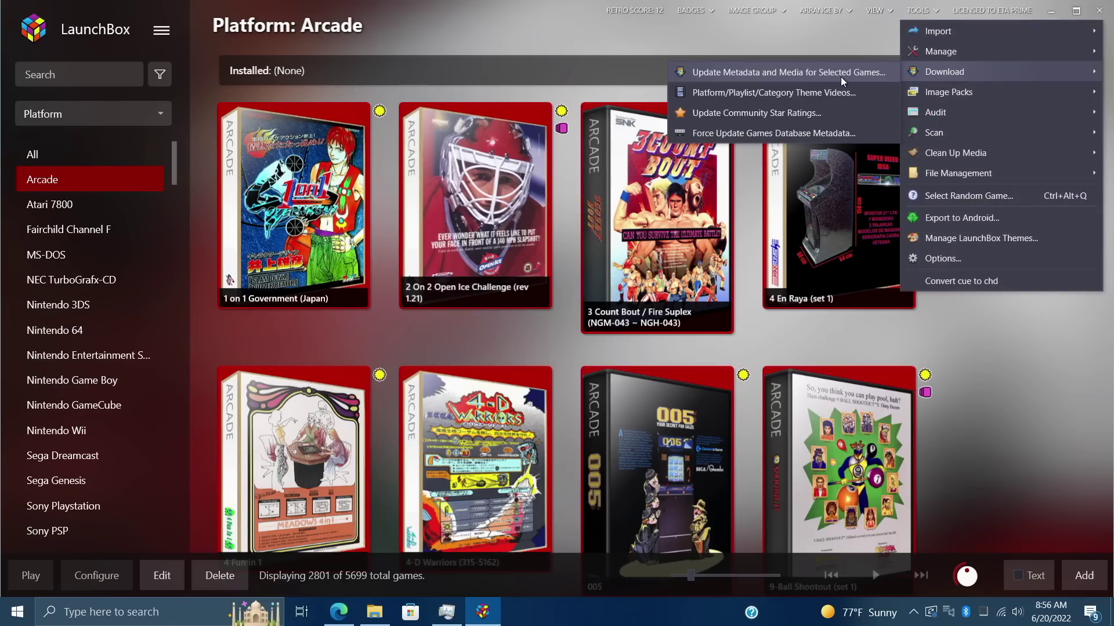
{"action": "left_click", "coordinate": [839, 77]}
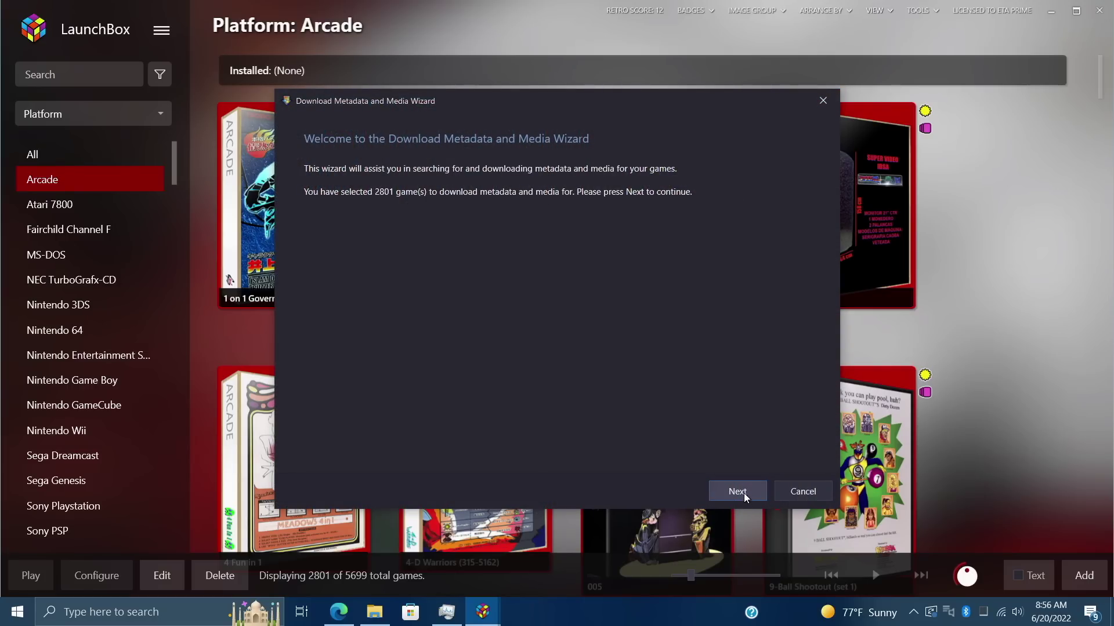
Keep the local metadata database search, deselect every image type for download, and leave all EmuMovies media unselected.
{"action": "left_click", "coordinate": [746, 497]}
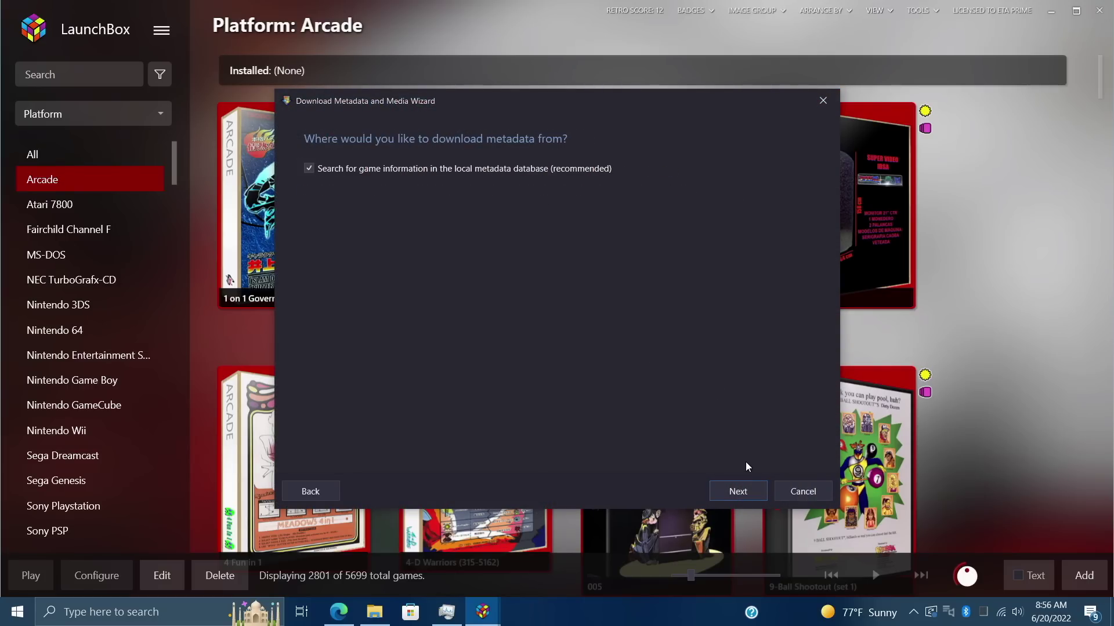
{"action": "left_click", "coordinate": [736, 490]}
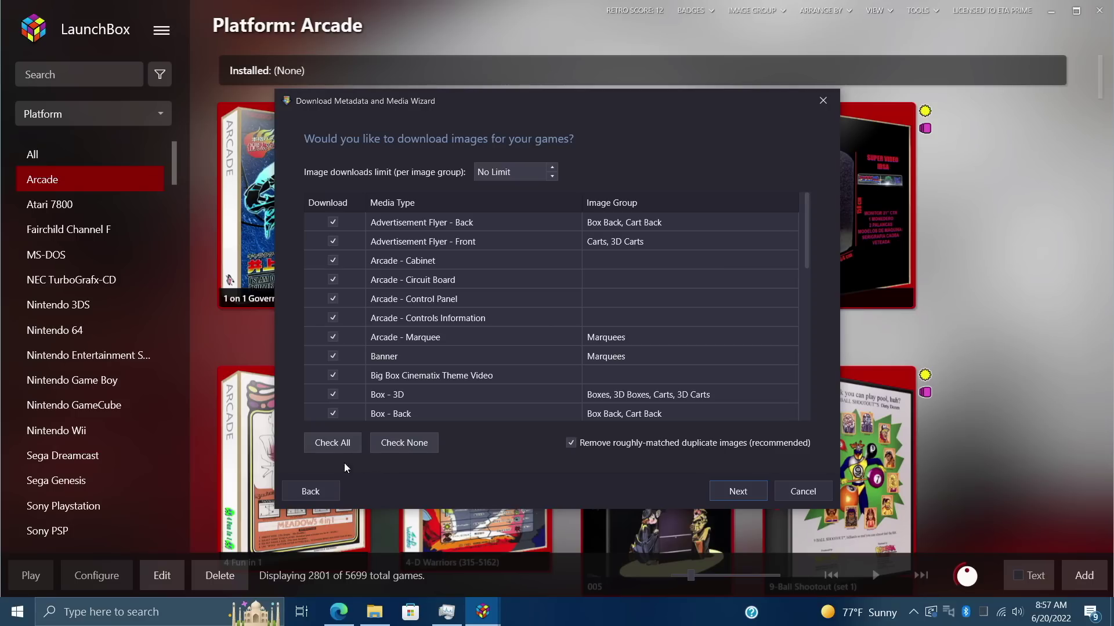
{"action": "left_click", "coordinate": [402, 447]}
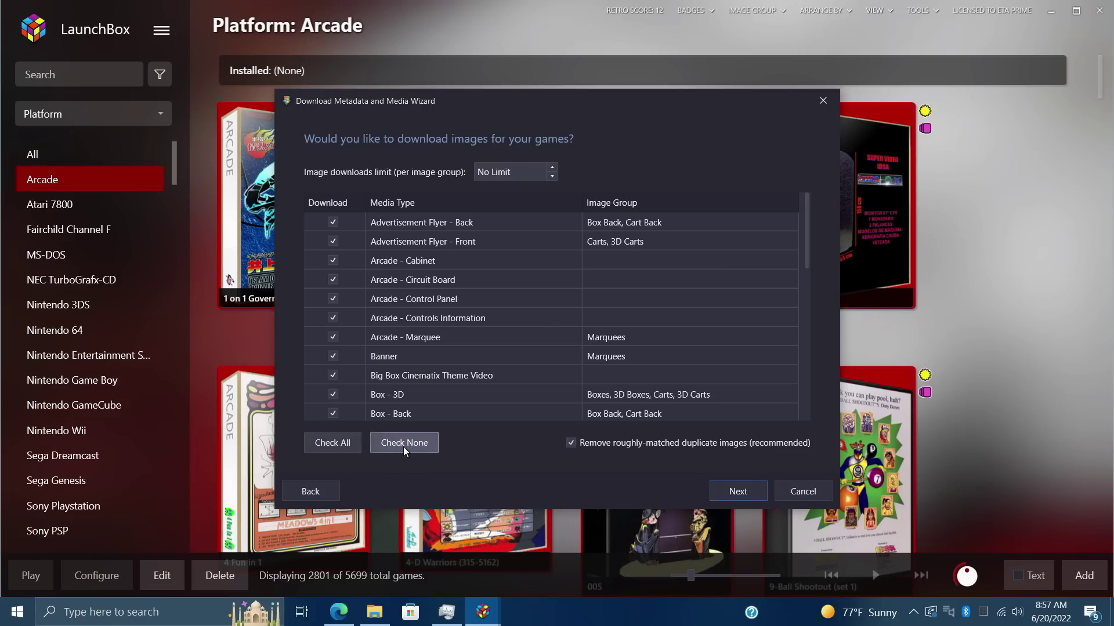
{"action": "left_click", "coordinate": [743, 490]}
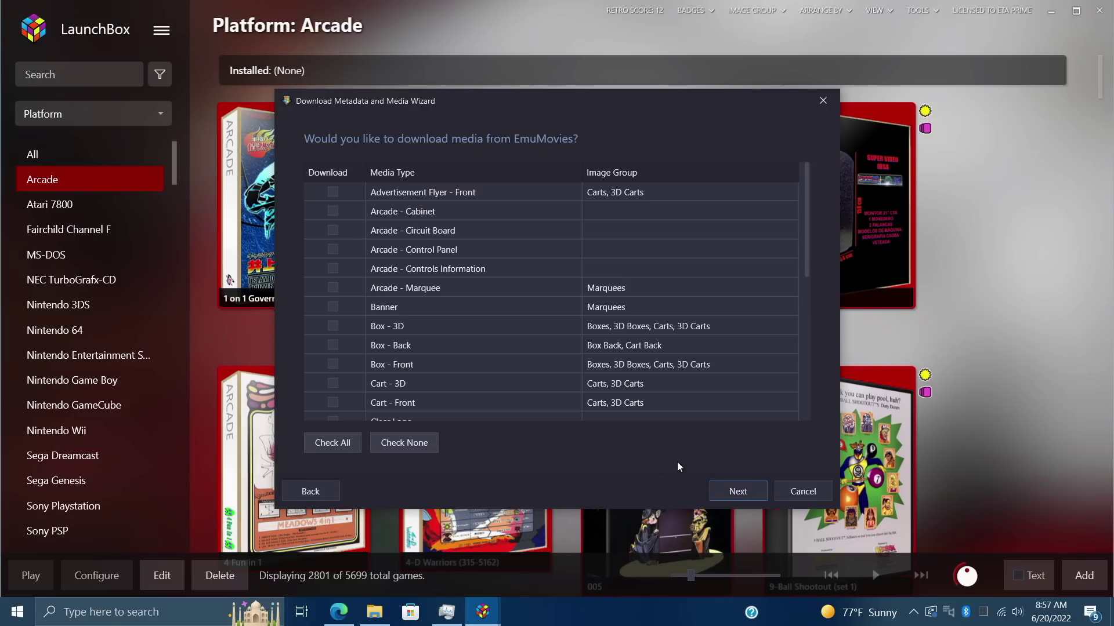
{"action": "left_click", "coordinate": [751, 493]}
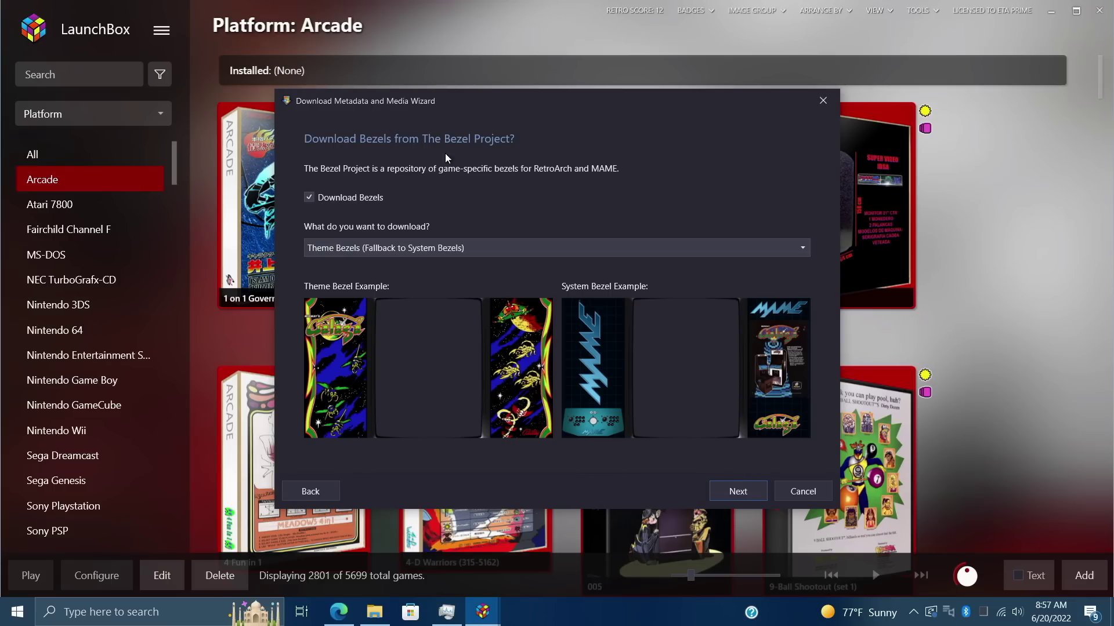
Download Theme Bezels (Fallback to System Bezels) for the Arcade games without replacing any existing fields or media.
{"action": "left_click", "coordinate": [384, 250]}
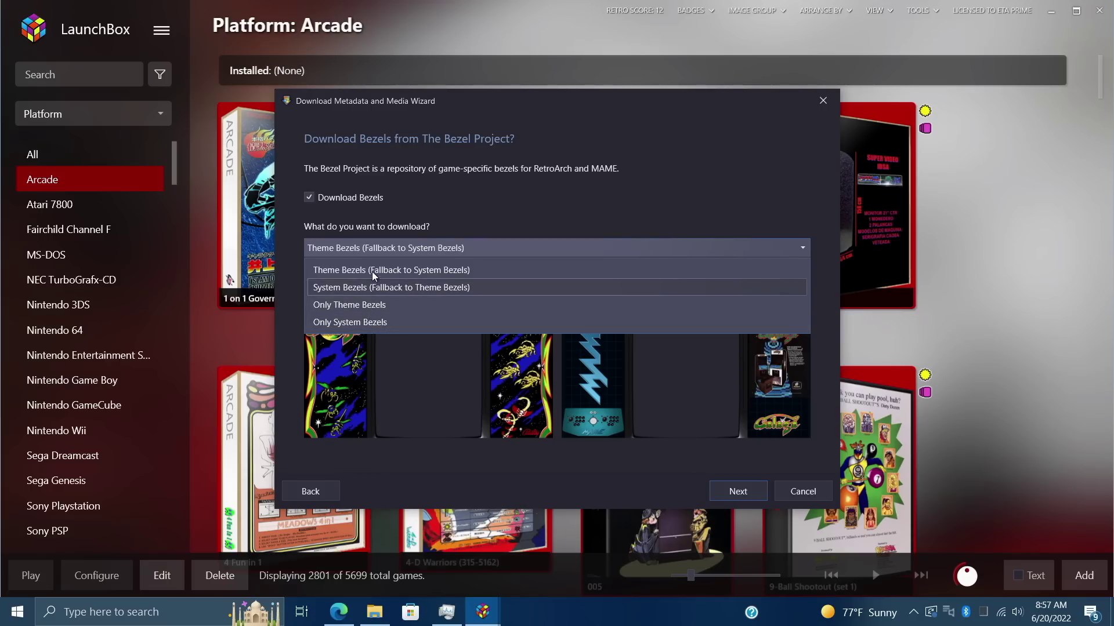
{"action": "left_click", "coordinate": [371, 266]}
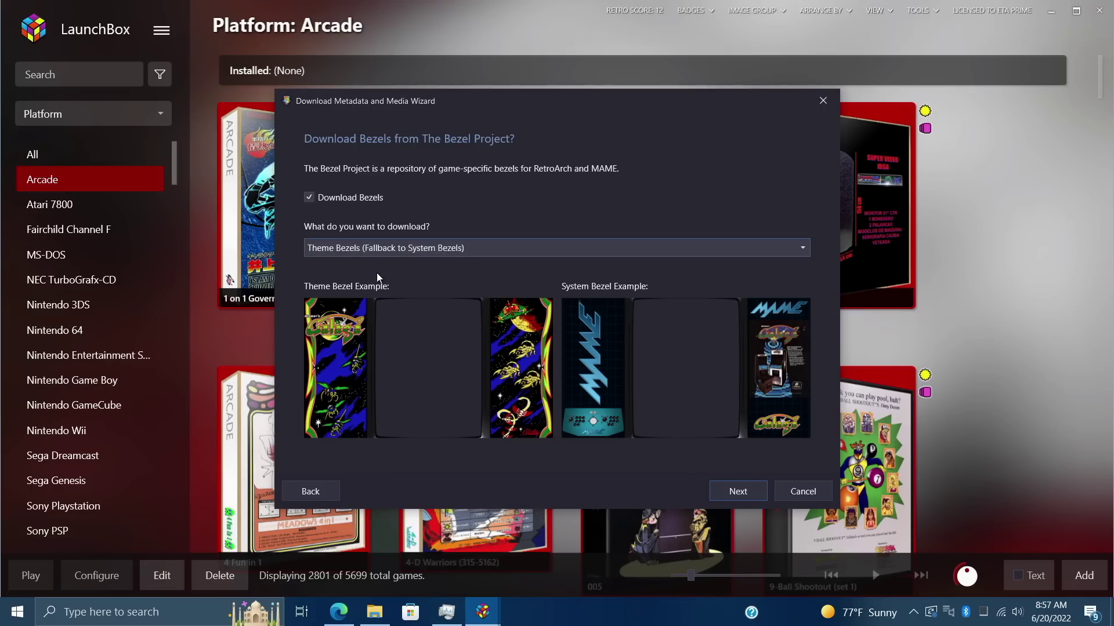
{"action": "left_click", "coordinate": [737, 492]}
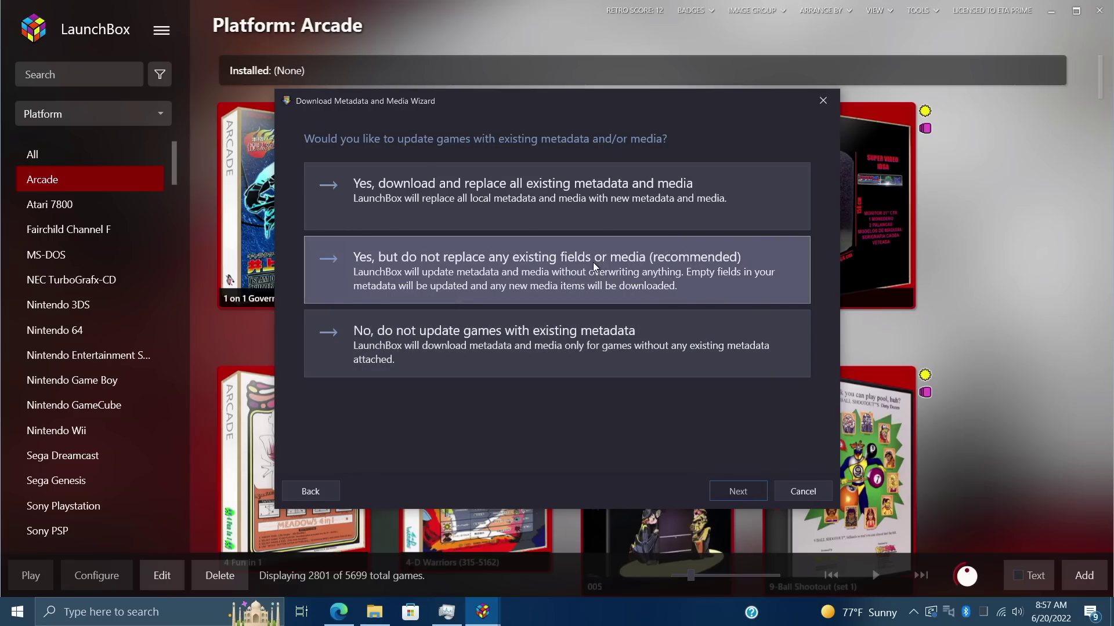
{"action": "left_click", "coordinate": [592, 262]}
{"action": "left_click", "coordinate": [747, 498]}
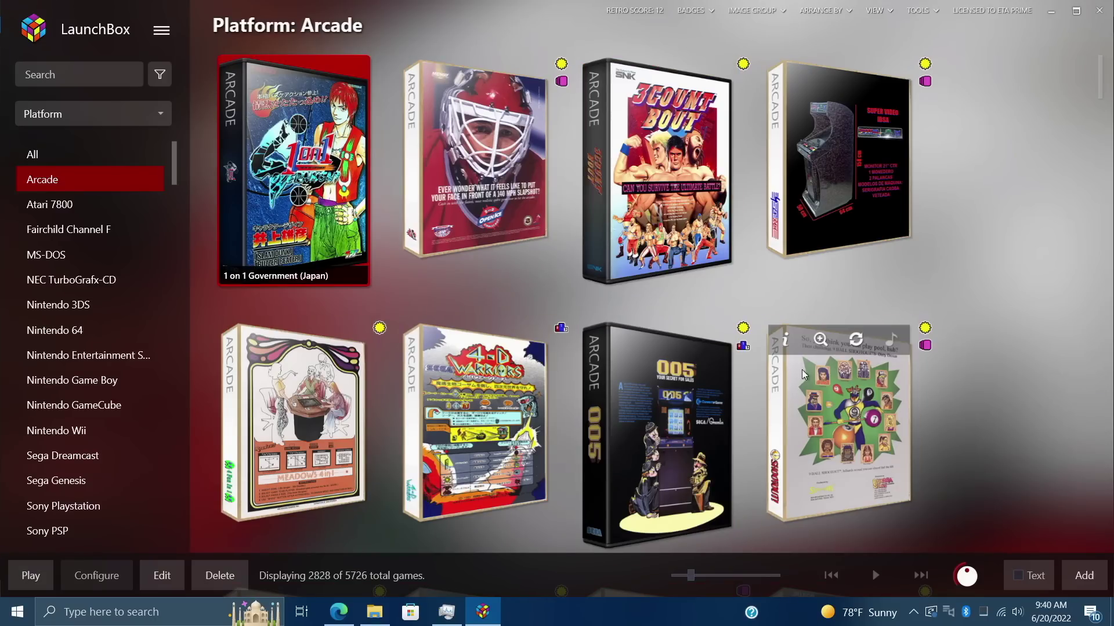
Find 1942 (Revision B) among the Arcade games and launch it.
{"action": "scroll", "coordinate": [722, 371], "scroll_direction": "down", "scroll_amount": 3}
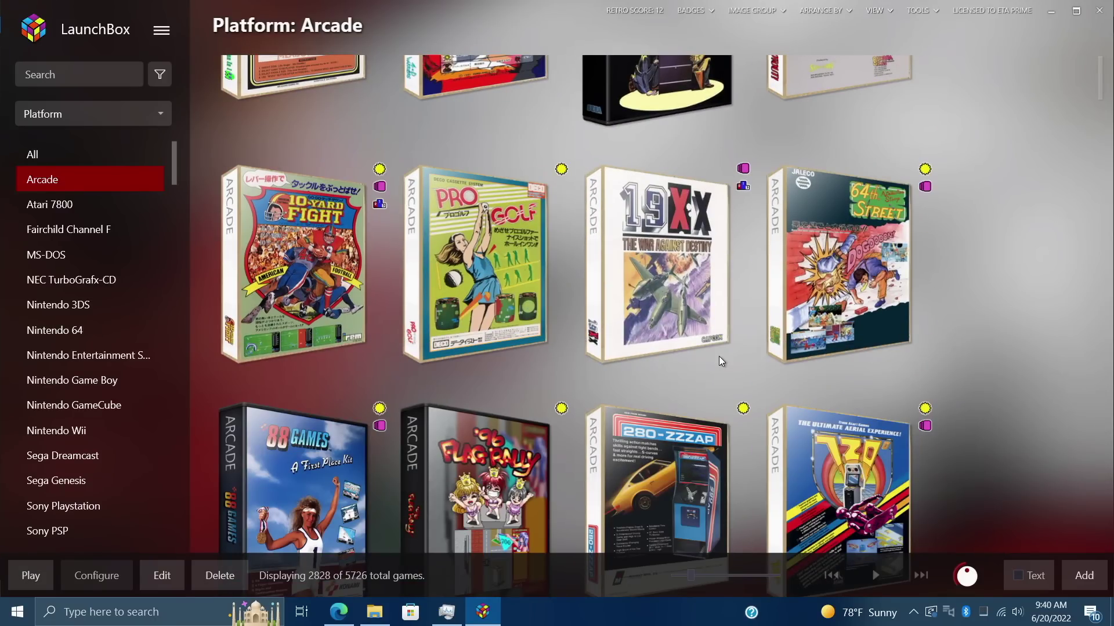
{"action": "scroll", "coordinate": [719, 356], "scroll_direction": "down", "scroll_amount": 1}
{"action": "scroll", "coordinate": [719, 356], "scroll_direction": "down", "scroll_amount": 1}
{"action": "left_click", "coordinate": [684, 335]}
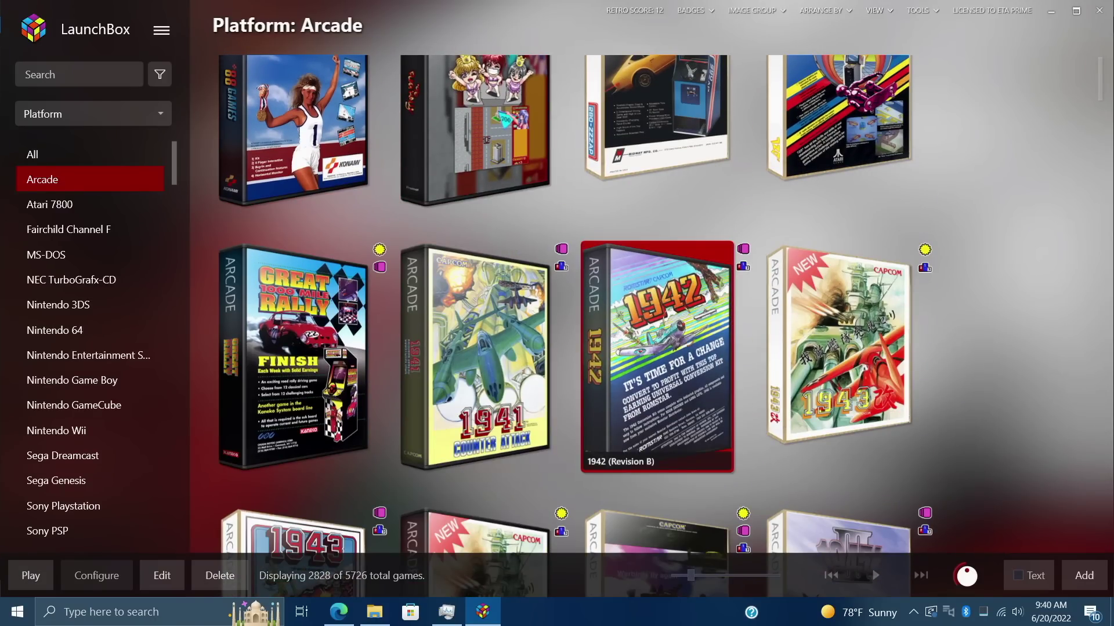
{"action": "key", "text": "Return"}
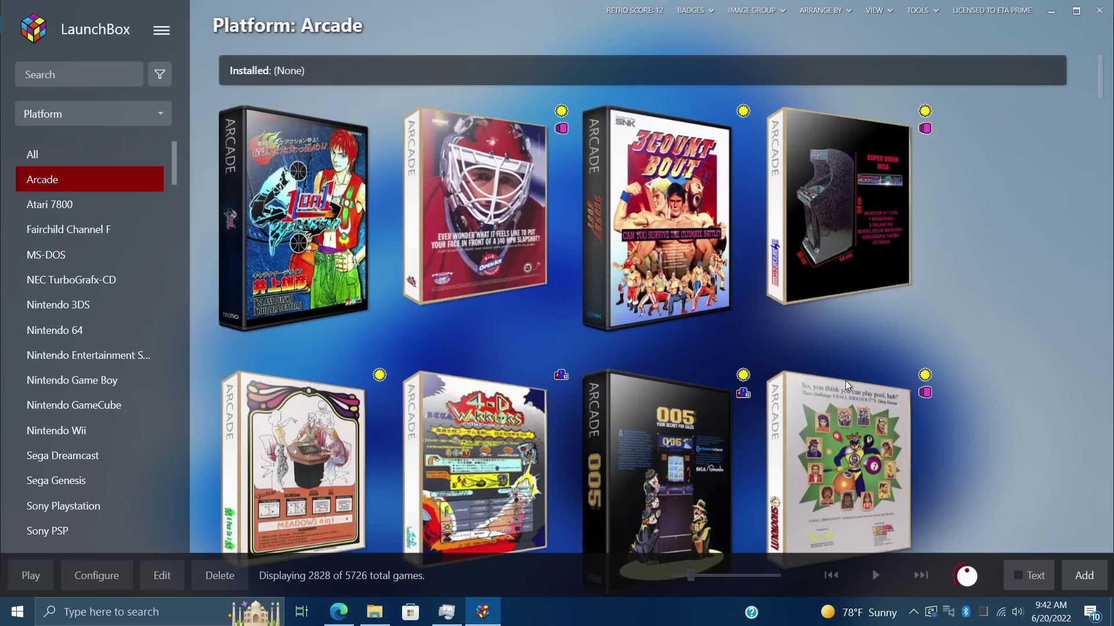
Show the Nintendo Game Boy games, switch to Edge, and download "Nintendo Game Boy - Box Front - Image Pack" from the forum's Game Media category.
{"action": "left_click", "coordinate": [70, 381]}
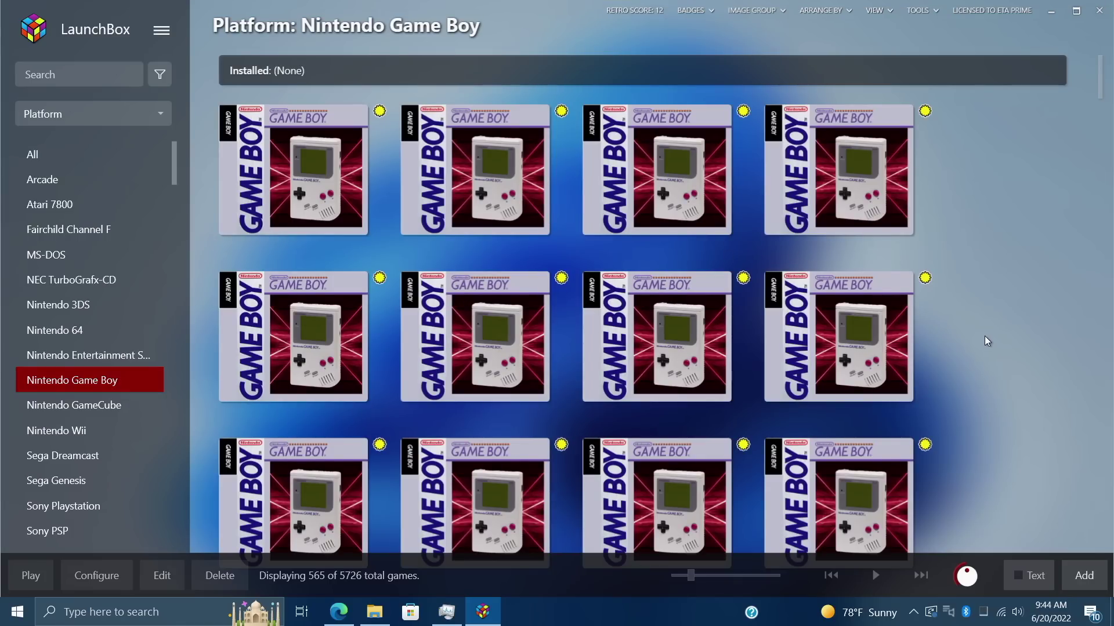
{"action": "left_click", "coordinate": [337, 613]}
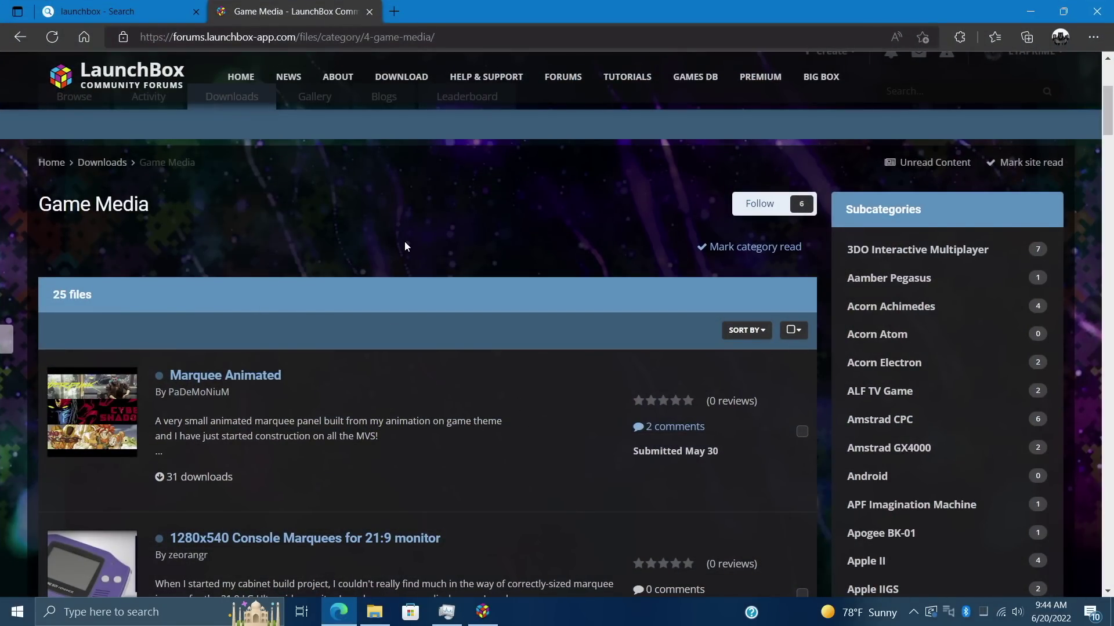
{"action": "scroll", "coordinate": [905, 367], "scroll_direction": "down", "scroll_amount": 4}
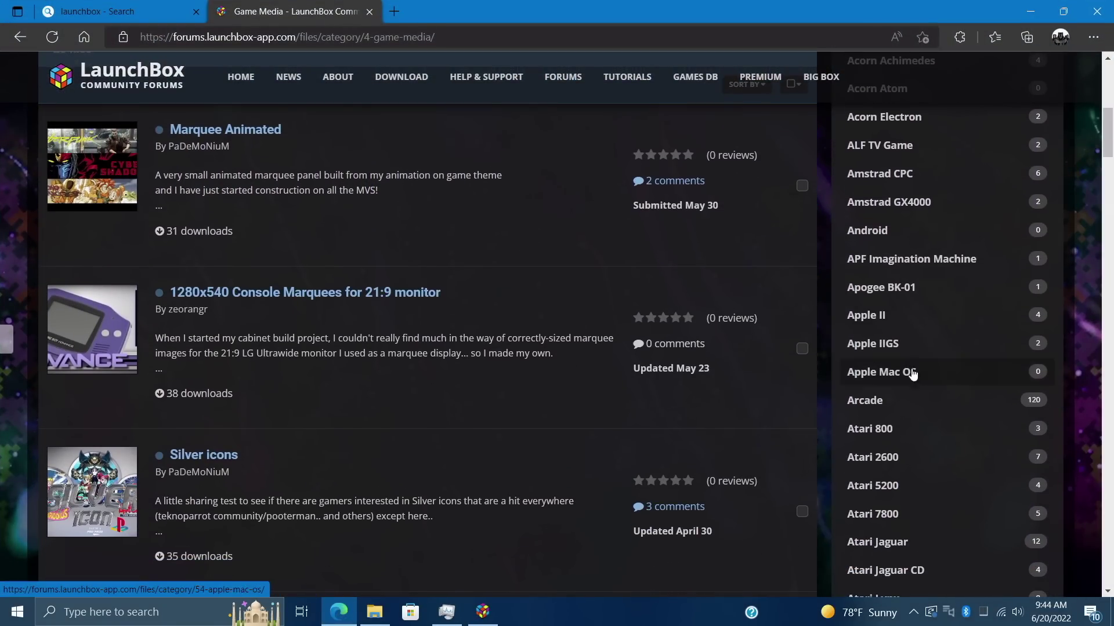
{"action": "scroll", "coordinate": [911, 366], "scroll_direction": "down", "scroll_amount": 8}
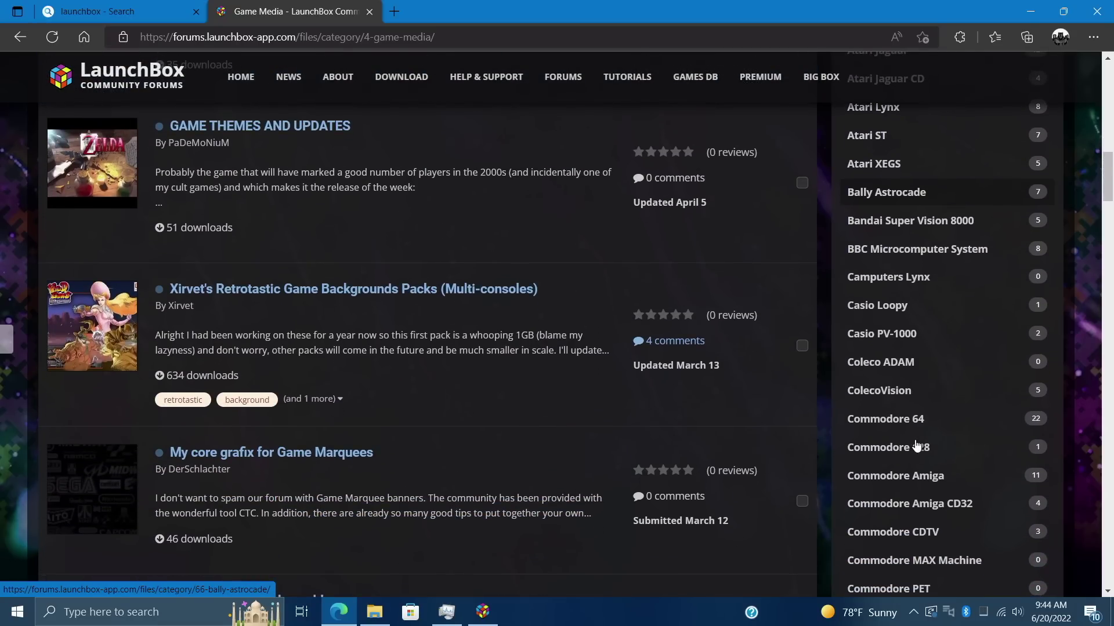
{"action": "scroll", "coordinate": [915, 445], "scroll_direction": "down", "scroll_amount": 11}
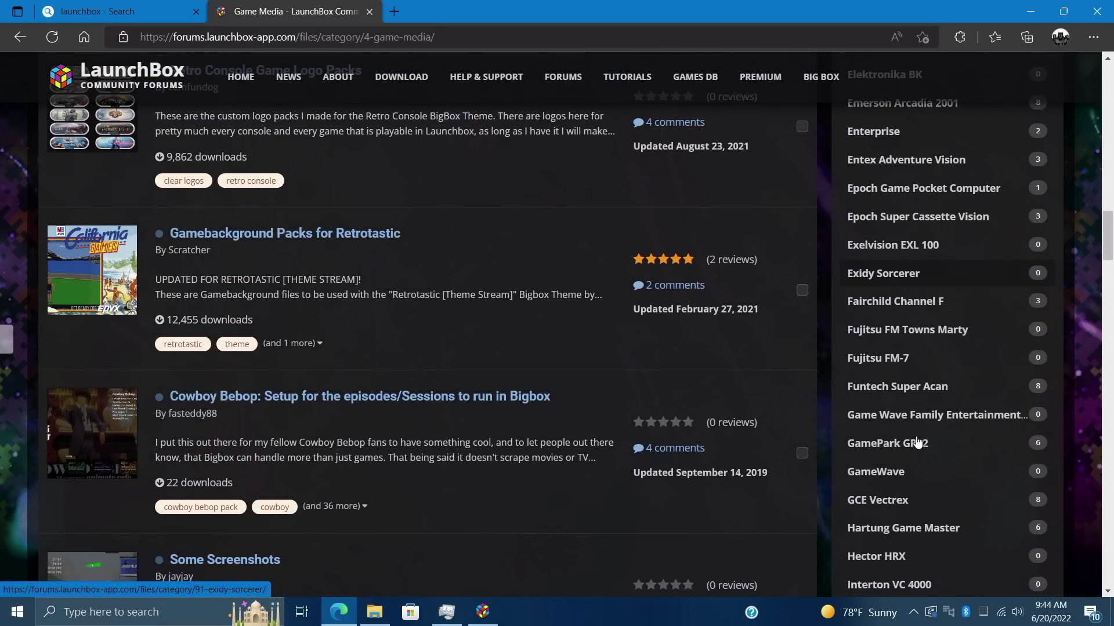
{"action": "scroll", "coordinate": [916, 443], "scroll_direction": "down", "scroll_amount": 16}
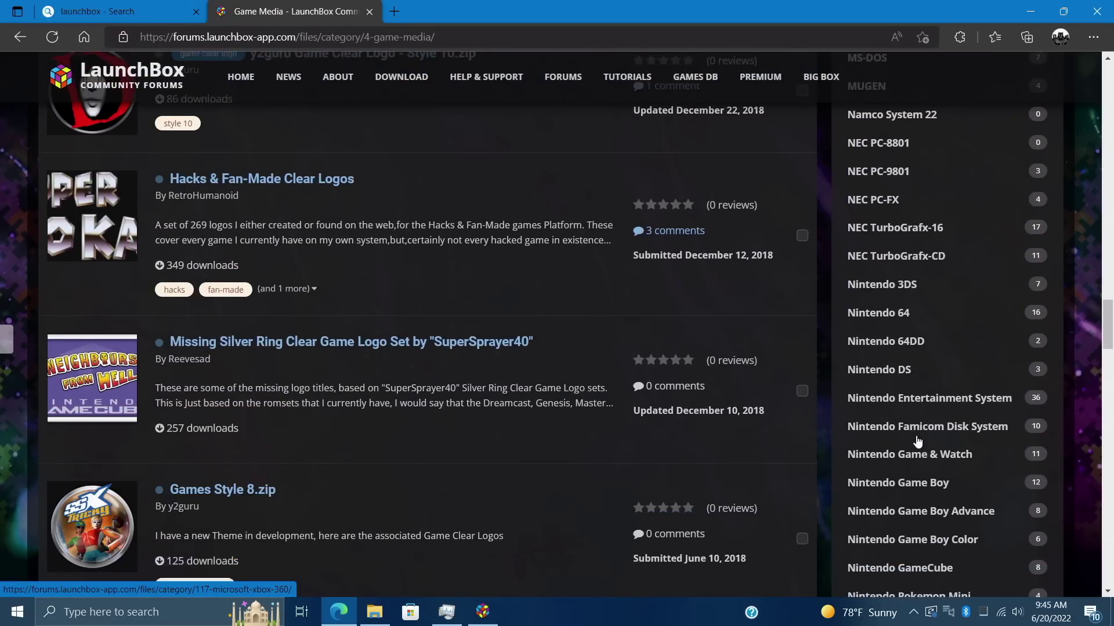
{"action": "left_click", "coordinate": [917, 429]}
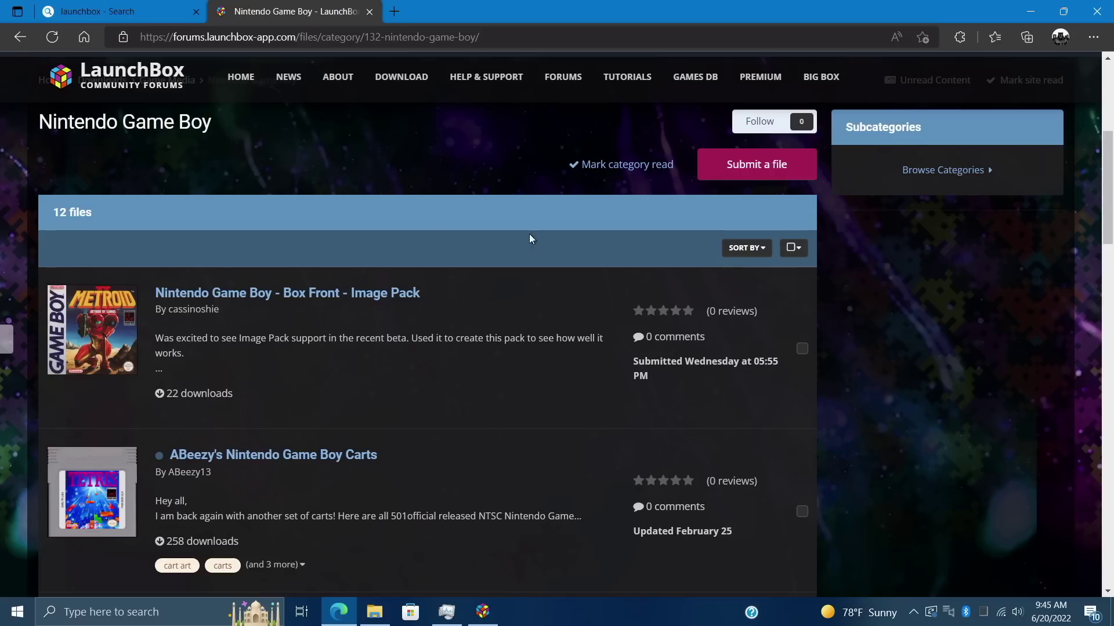
{"action": "left_click", "coordinate": [252, 299]}
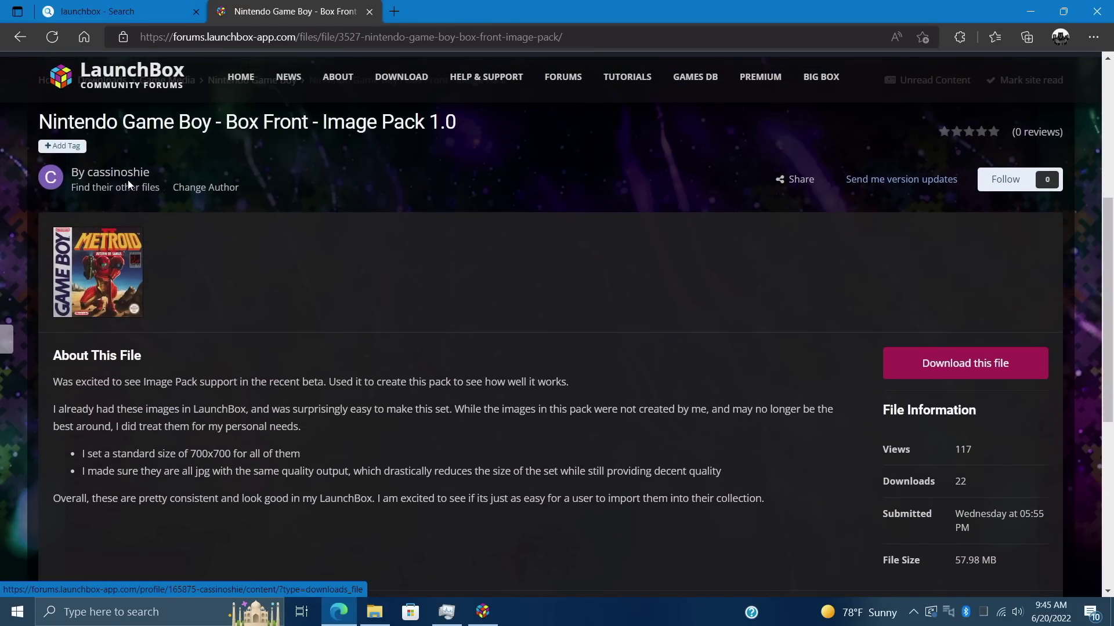
{"action": "left_click", "coordinate": [931, 364]}
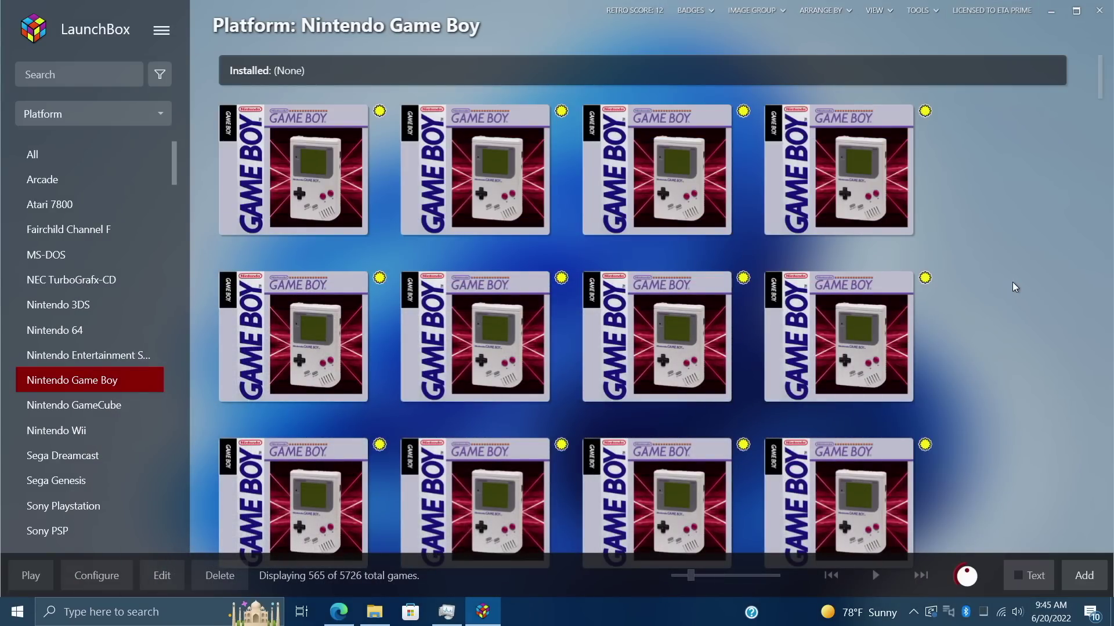
Start an image pack import in LaunchBox and load 408370873_NintendoGameBoy-Box-Front.7z from the Downloads folder.
{"action": "left_click", "coordinate": [922, 13]}
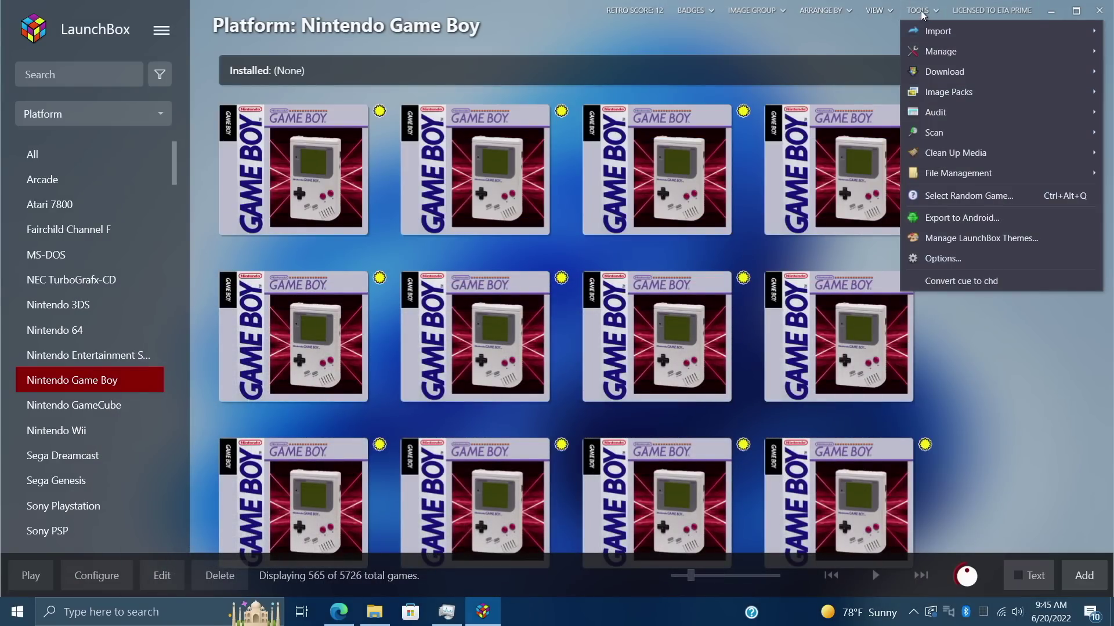
{"action": "mouse_move", "coordinate": [962, 91]}
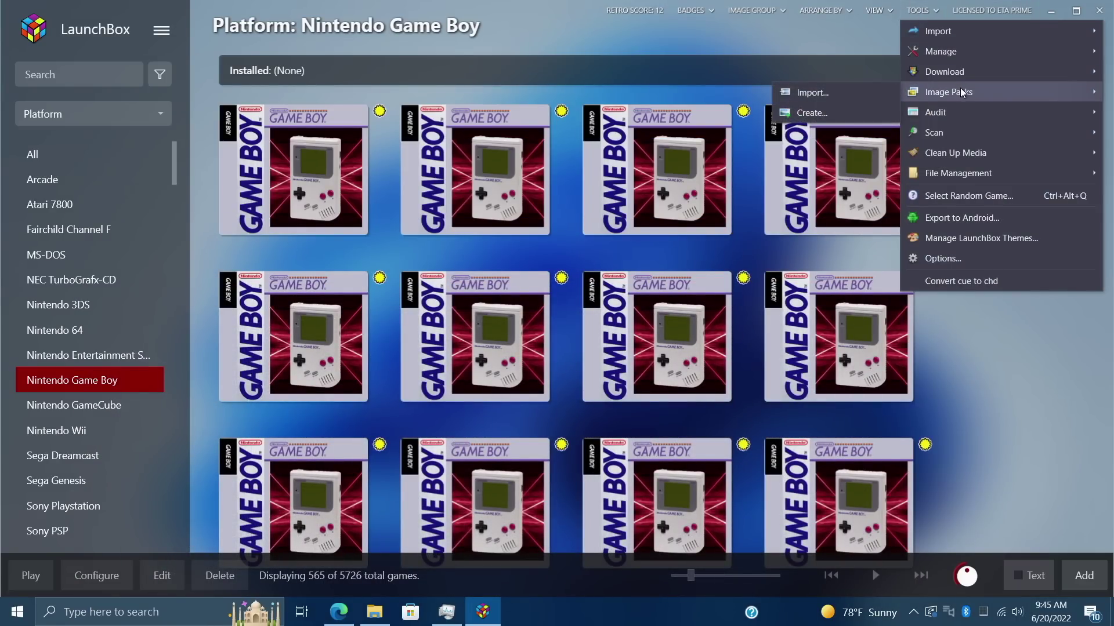
{"action": "left_click", "coordinate": [861, 93]}
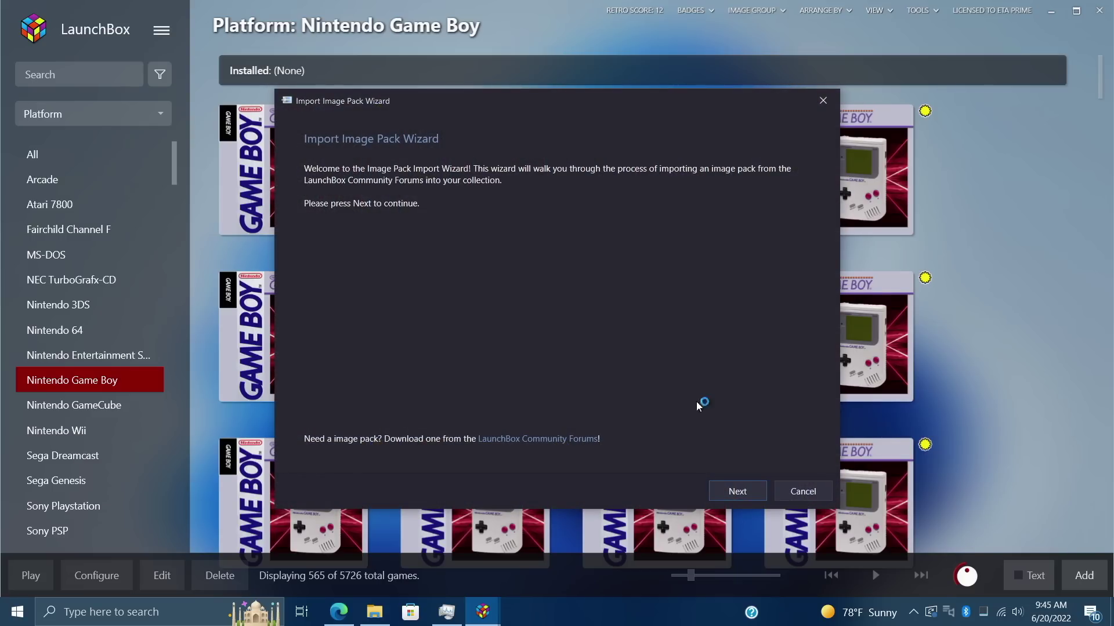
{"action": "left_click", "coordinate": [739, 493]}
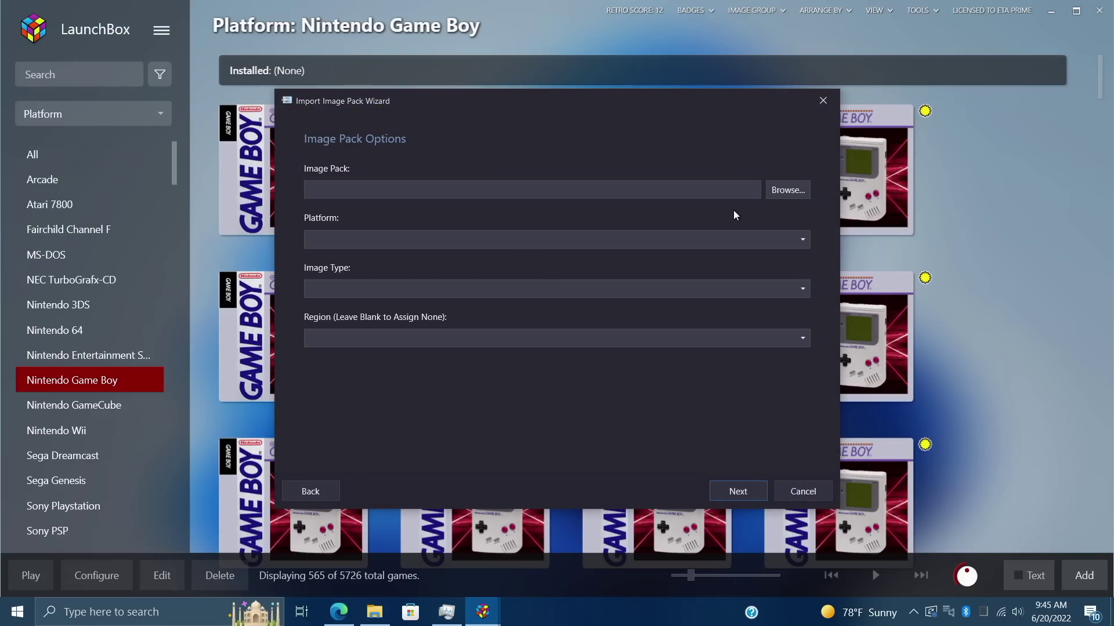
{"action": "left_click", "coordinate": [773, 196]}
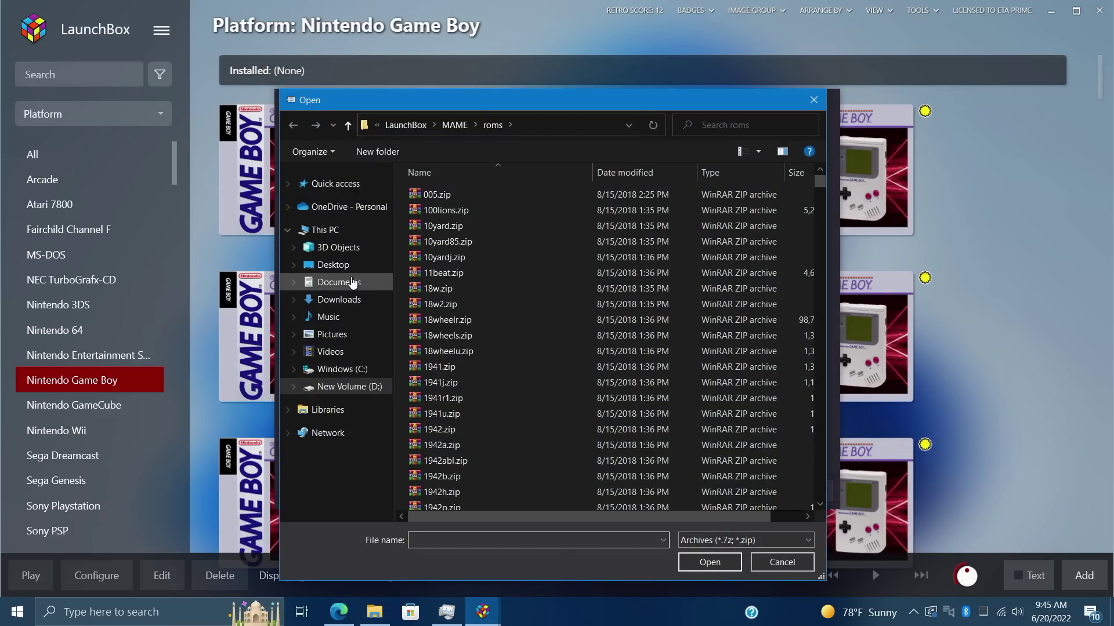
{"action": "left_click", "coordinate": [342, 299]}
{"action": "double_click", "coordinate": [495, 215]}
Set the image pack's platform to Nintendo Game Boy, image type to Box - Front and region to North America, and proceed to its preview.
{"action": "left_click", "coordinate": [607, 239]}
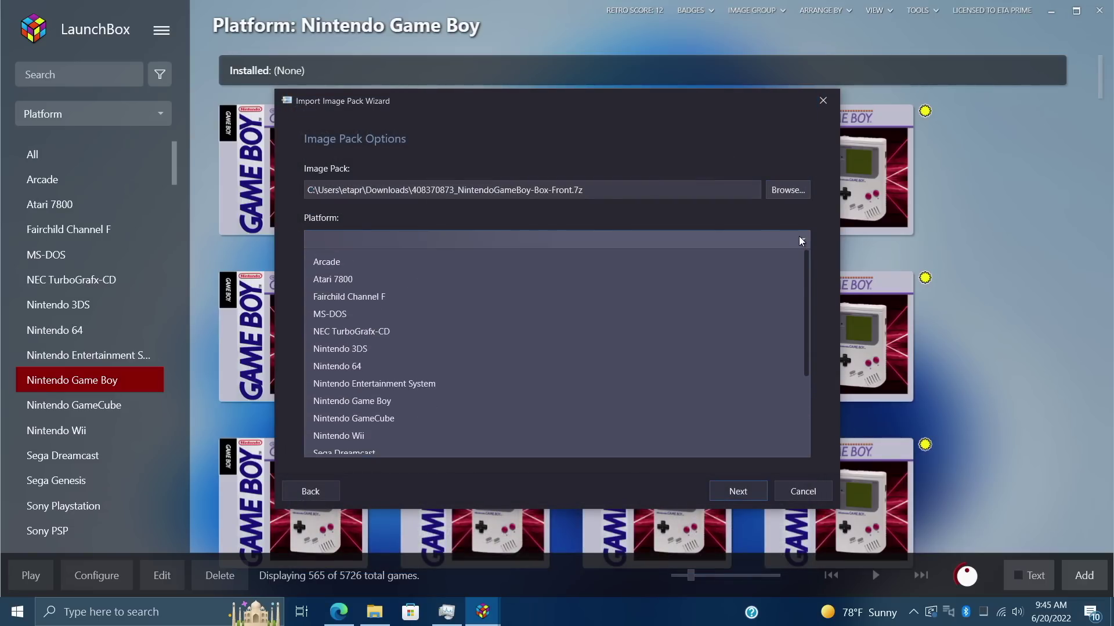
{"action": "left_click", "coordinate": [394, 401]}
{"action": "left_click", "coordinate": [802, 291]}
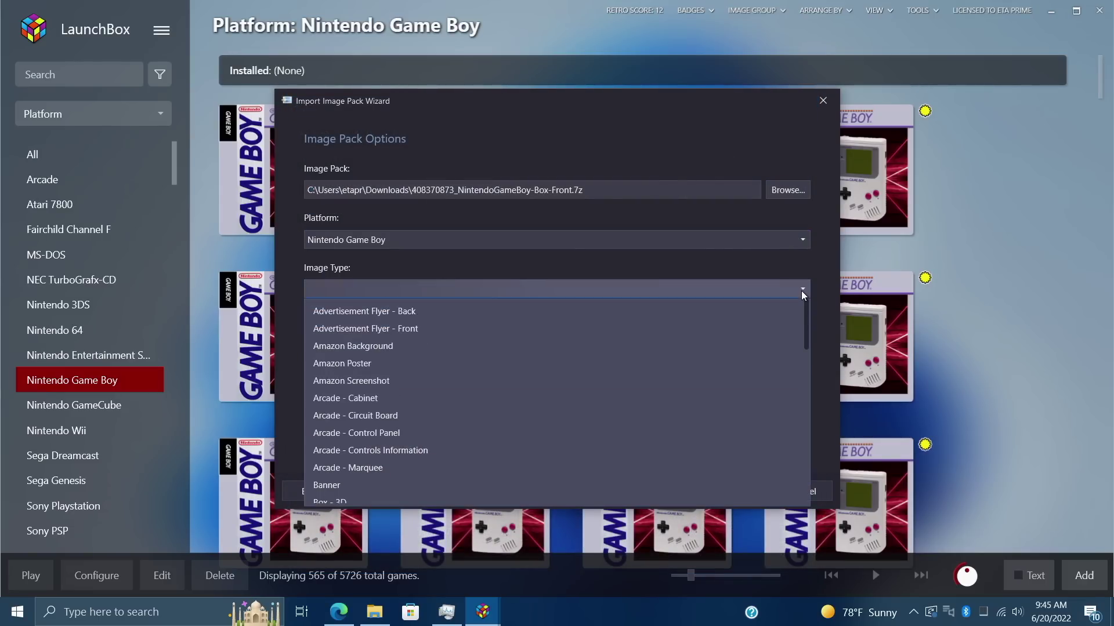
{"action": "scroll", "coordinate": [562, 386], "scroll_direction": "down", "scroll_amount": 3}
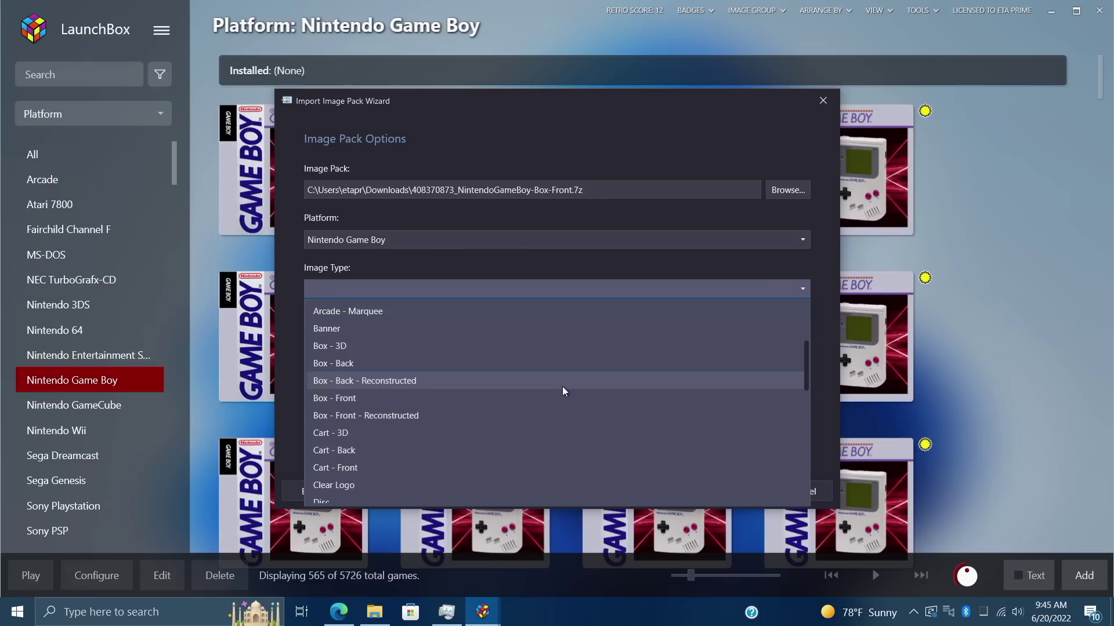
{"action": "left_click", "coordinate": [373, 397]}
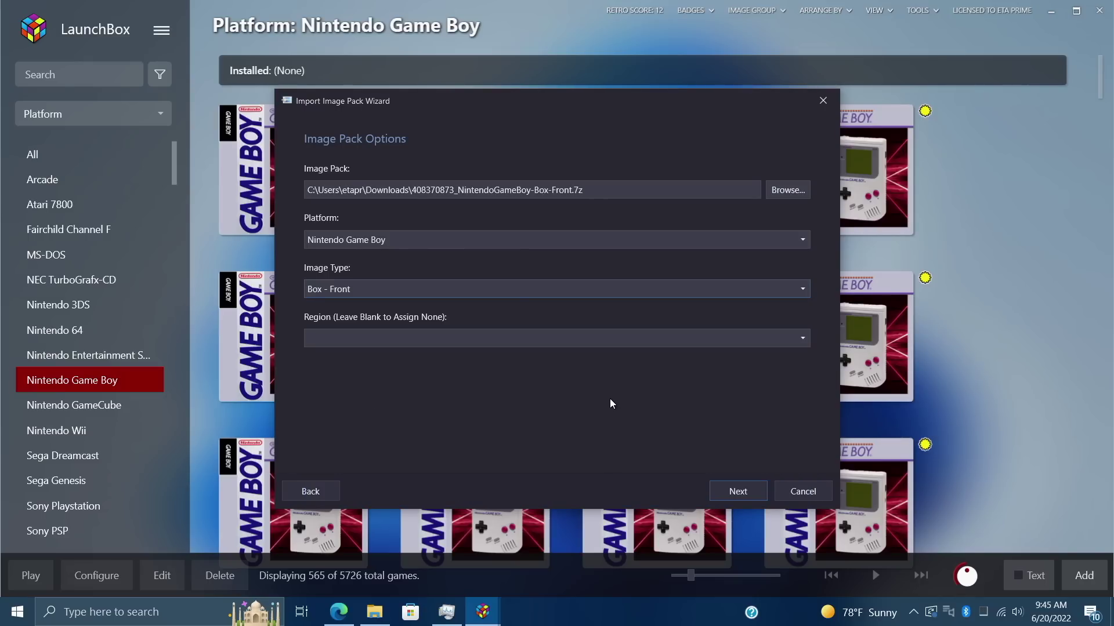
{"action": "left_click", "coordinate": [801, 339]}
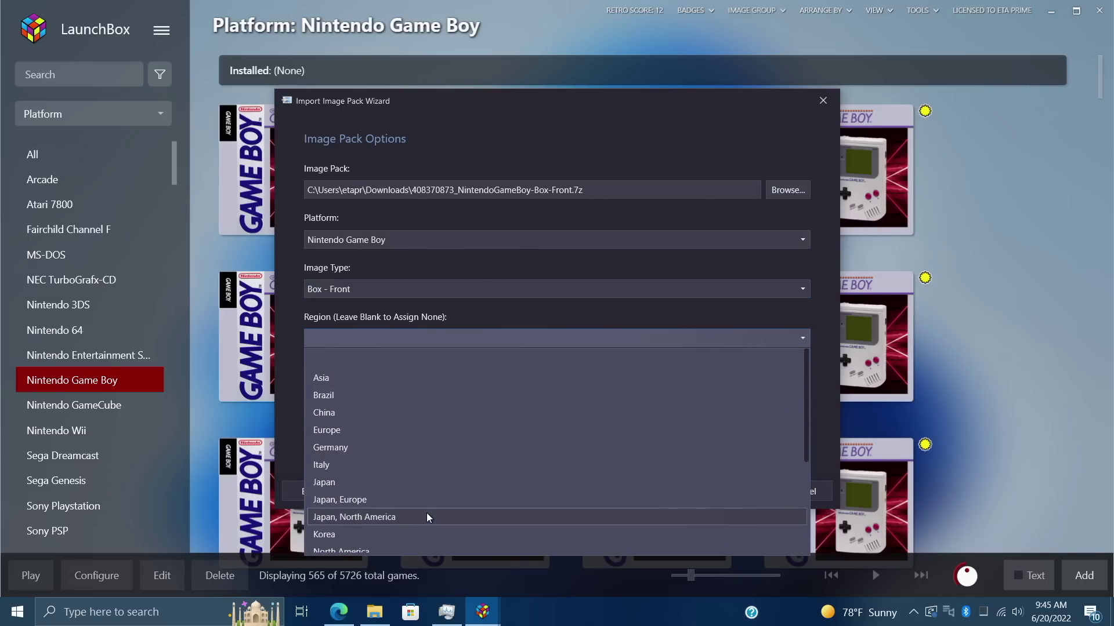
{"action": "scroll", "coordinate": [420, 516], "scroll_direction": "down", "scroll_amount": 1}
{"action": "left_click", "coordinate": [401, 499]}
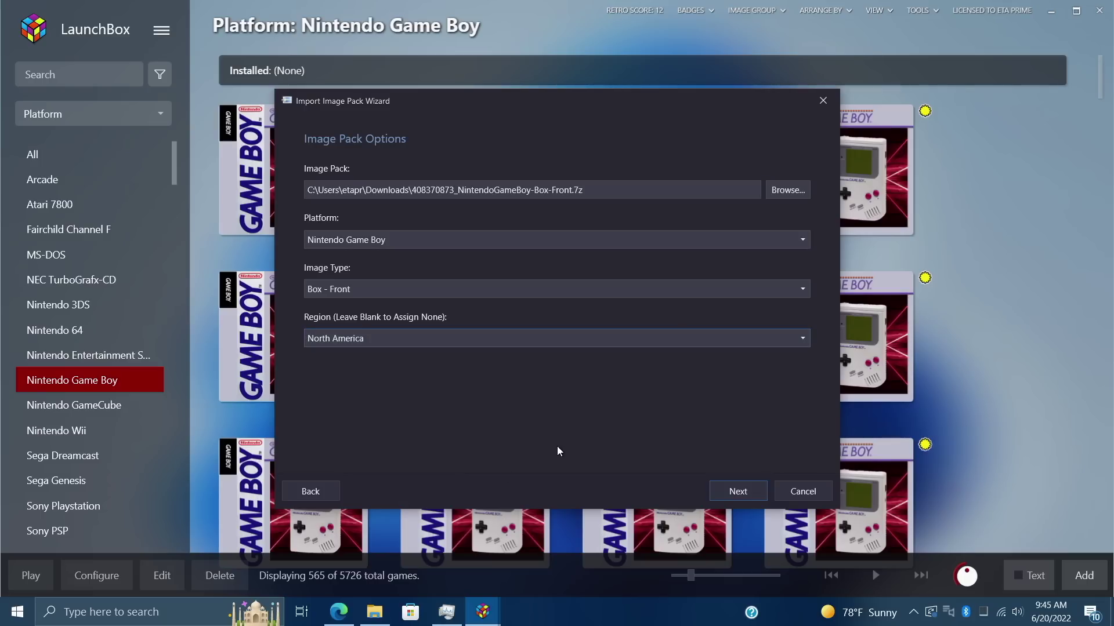
{"action": "left_click", "coordinate": [743, 494]}
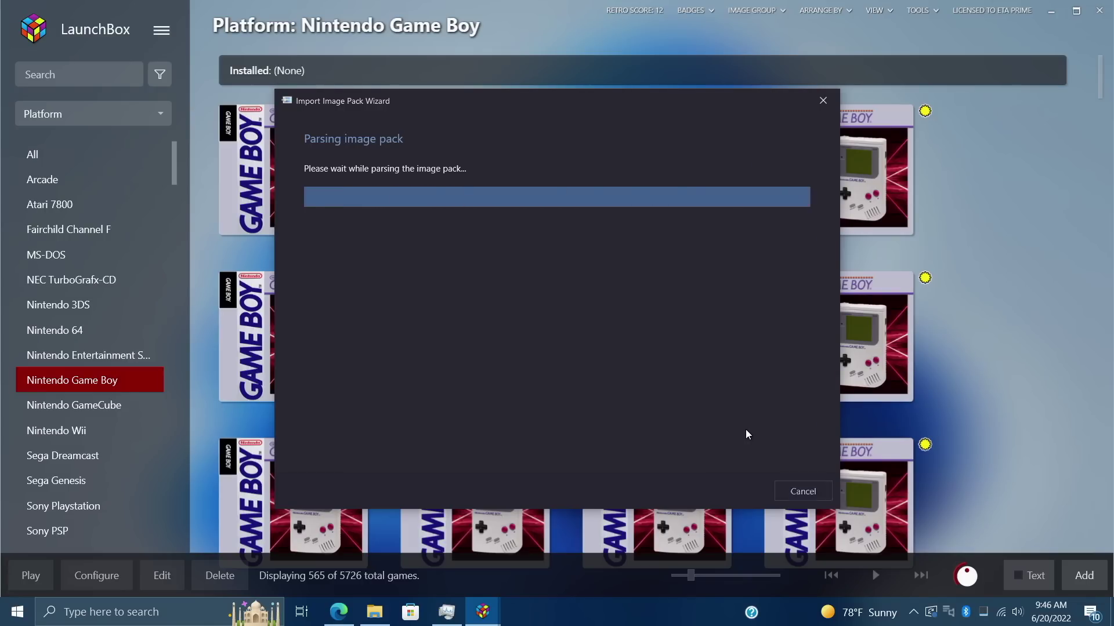
Review the game images to update, the pack images without games, and the games without pack images.
{"action": "left_click", "coordinate": [633, 386]}
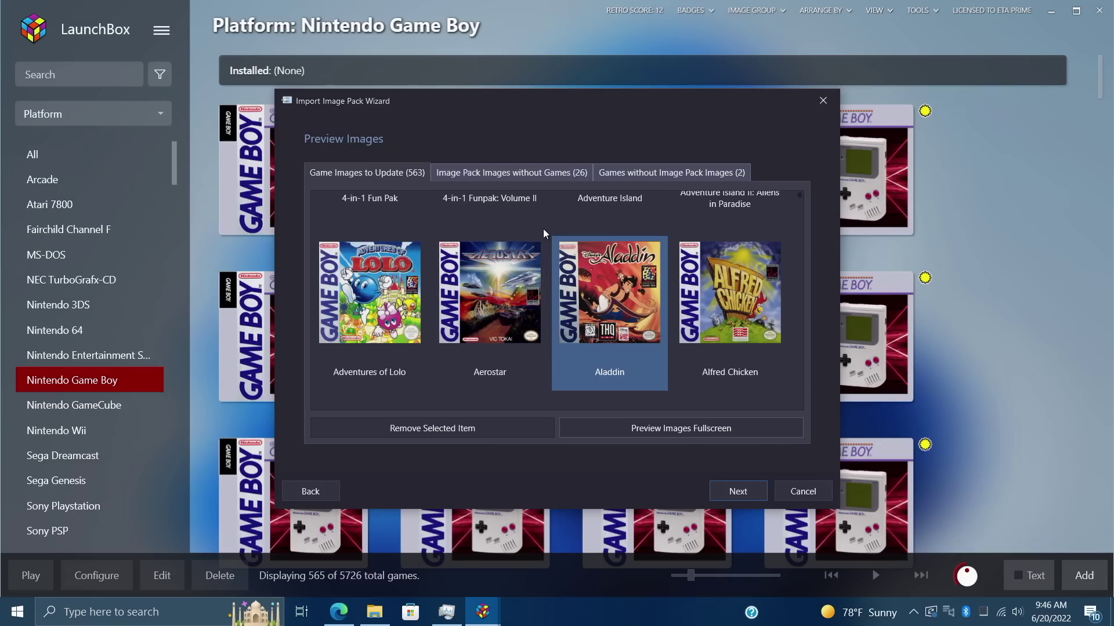
{"action": "left_click", "coordinate": [525, 175]}
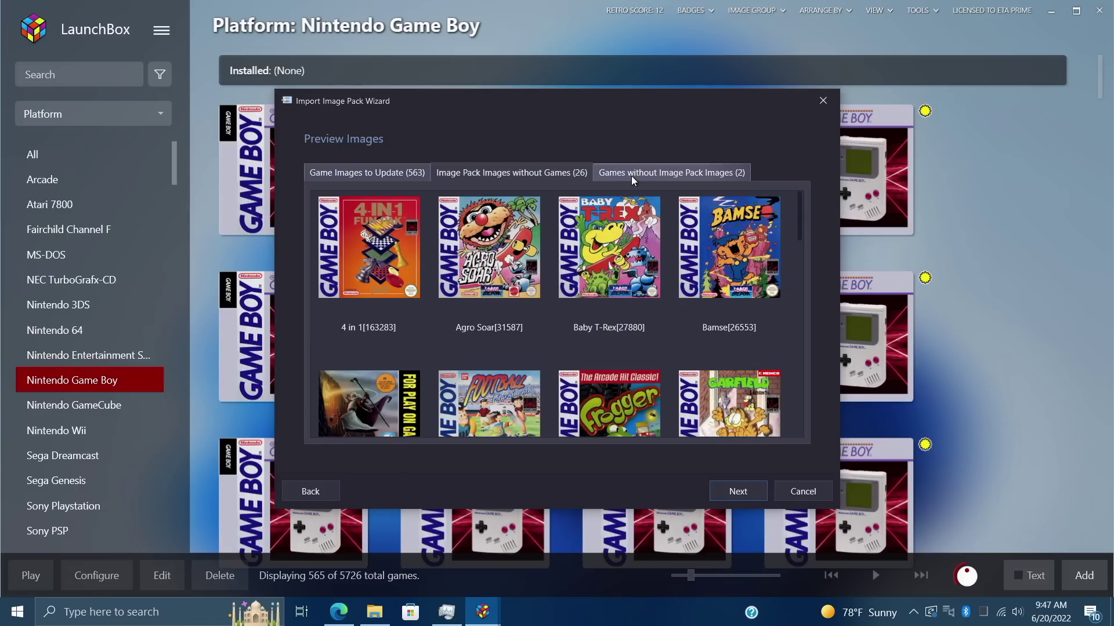
{"action": "left_click", "coordinate": [696, 171]}
Apply the Game Boy image pack with Replace Existing Media and dismiss the completion notification.
{"action": "left_click", "coordinate": [732, 492]}
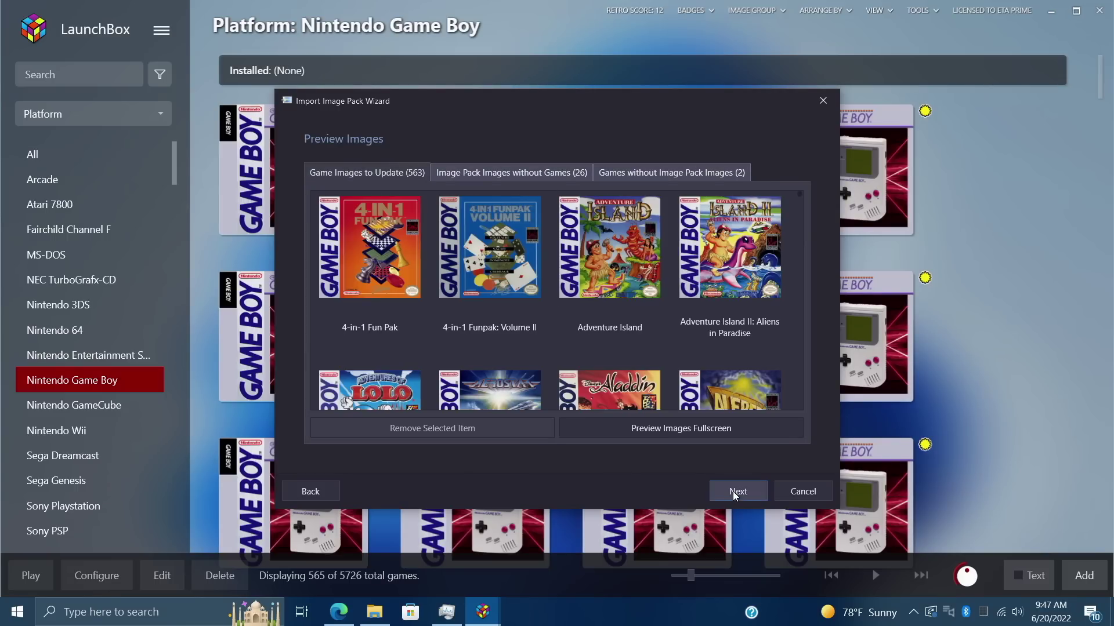
{"action": "left_click", "coordinate": [732, 492]}
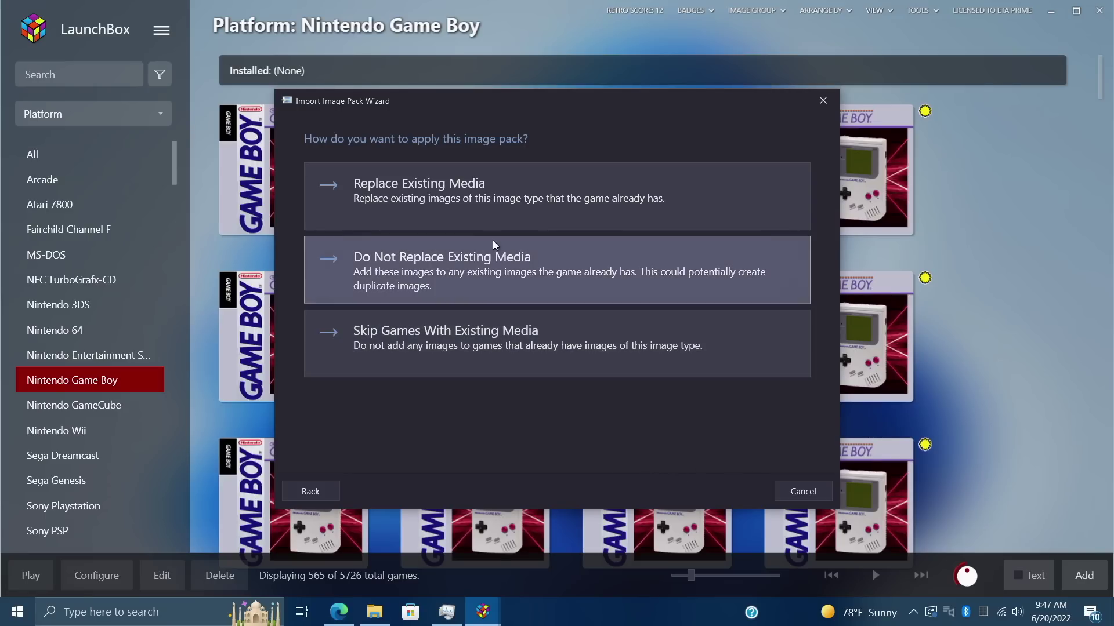
{"action": "left_click", "coordinate": [420, 184]}
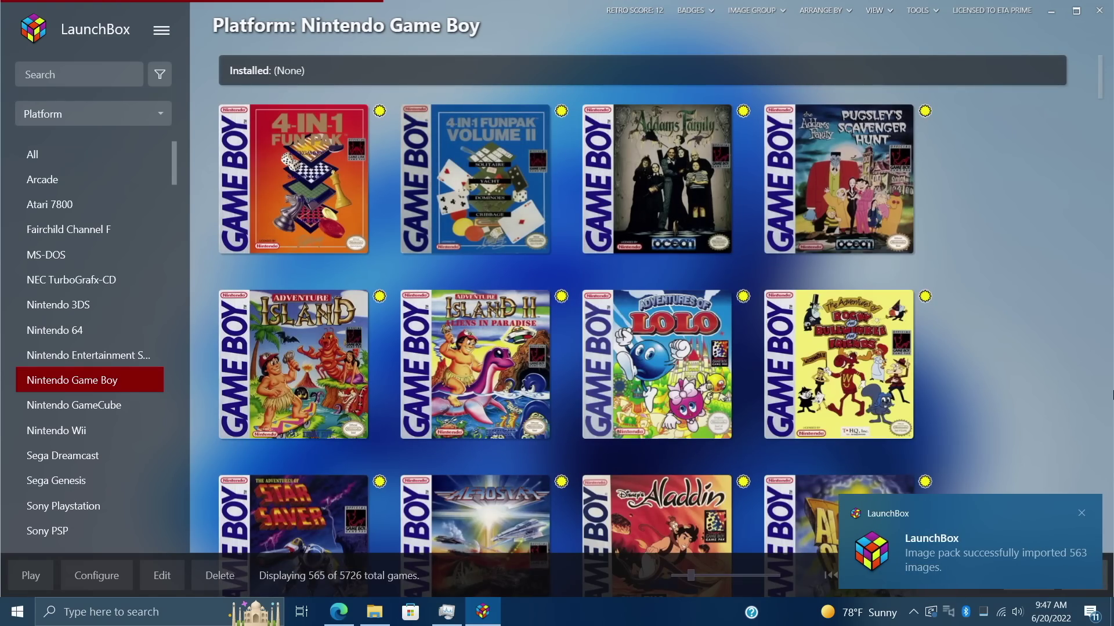
{"action": "left_click", "coordinate": [1083, 514]}
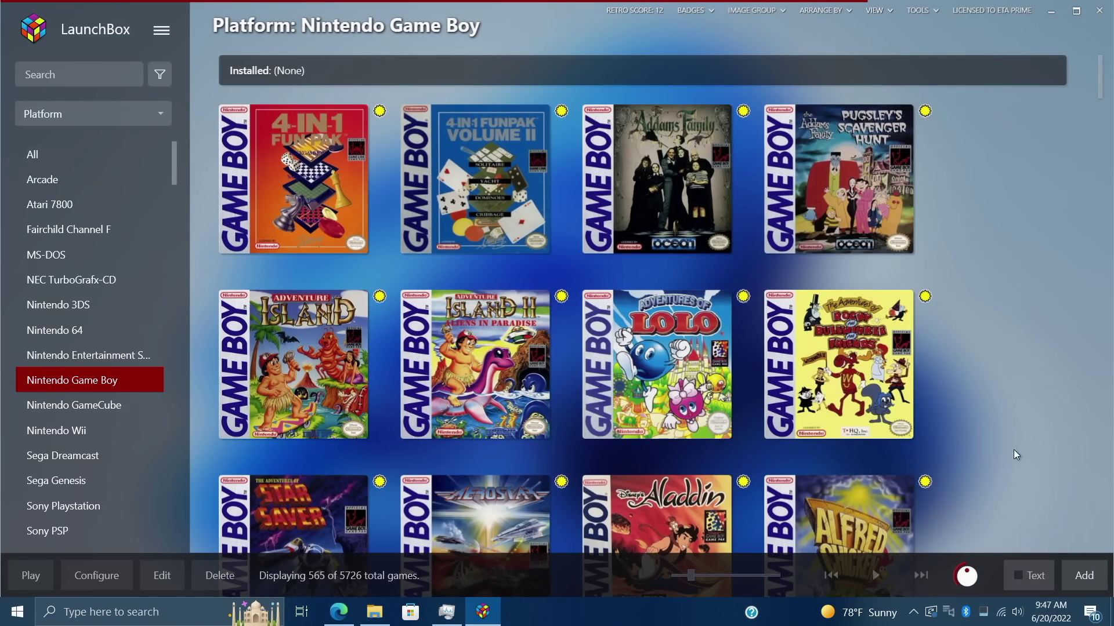
Examine the box-front artwork throughout the Nintendo Game Boy game list.
{"action": "scroll", "coordinate": [1015, 447], "scroll_direction": "down", "scroll_amount": 3}
{"action": "scroll", "coordinate": [1015, 423], "scroll_direction": "down", "scroll_amount": 2}
{"action": "scroll", "coordinate": [1015, 422], "scroll_direction": "up", "scroll_amount": 4}
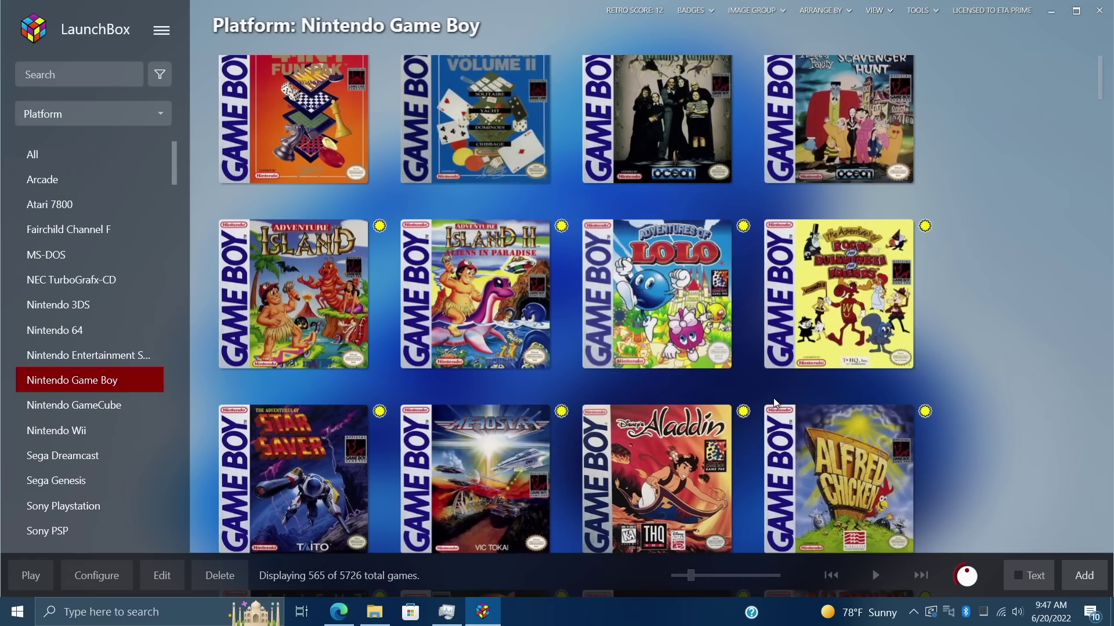
{"action": "scroll", "coordinate": [774, 399], "scroll_direction": "down", "scroll_amount": 3}
{"action": "scroll", "coordinate": [698, 413], "scroll_direction": "down", "scroll_amount": 7}
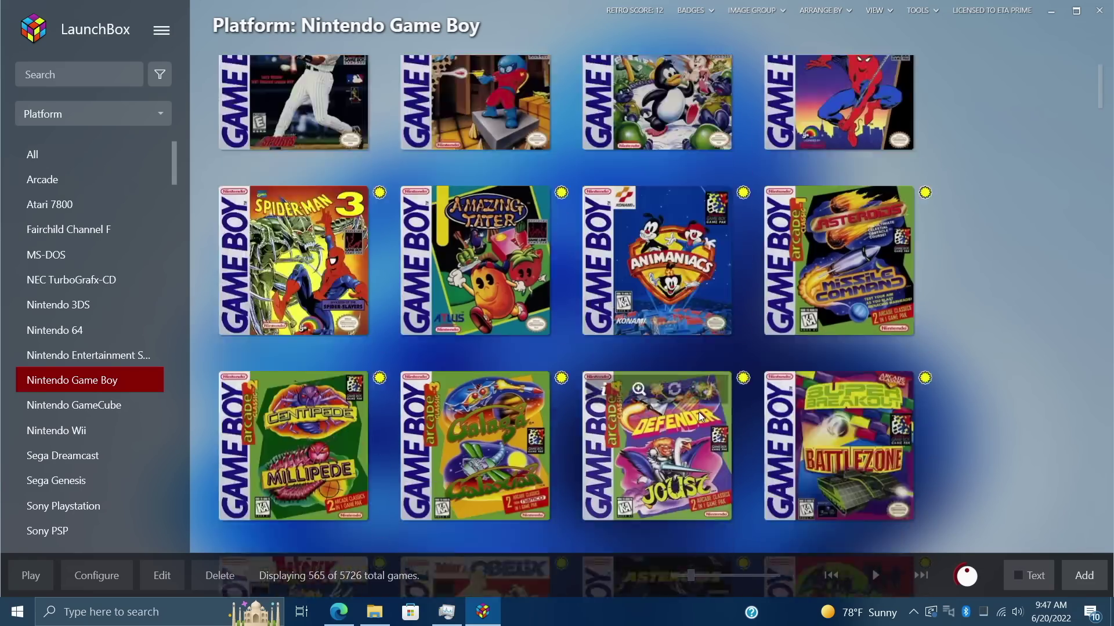
{"action": "scroll", "coordinate": [699, 412], "scroll_direction": "up", "scroll_amount": 7}
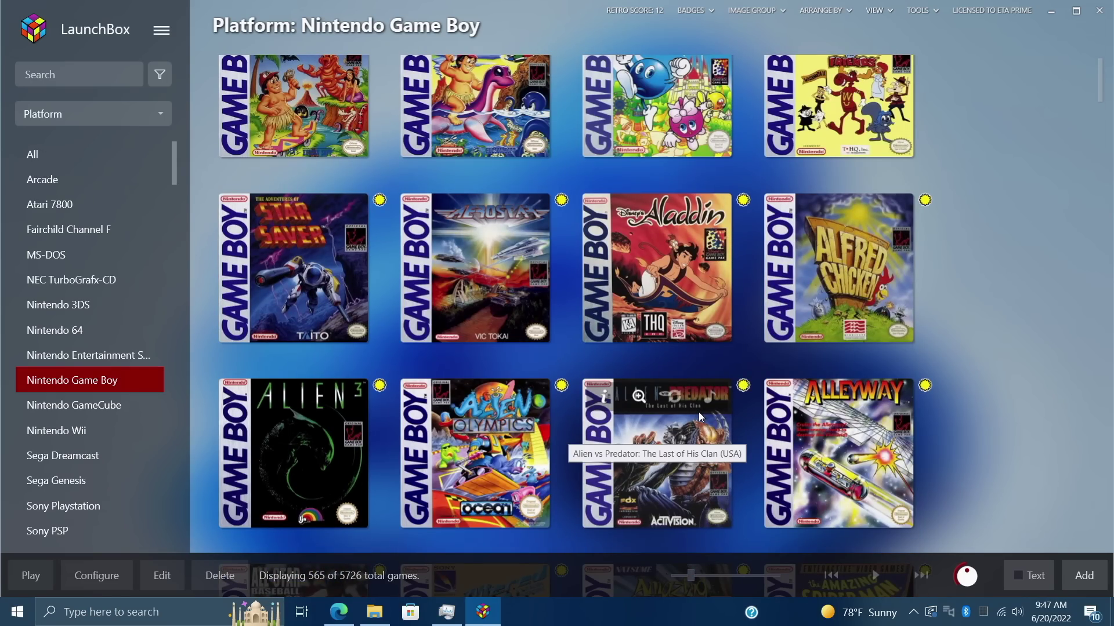
{"action": "scroll", "coordinate": [698, 412], "scroll_direction": "down", "scroll_amount": 6}
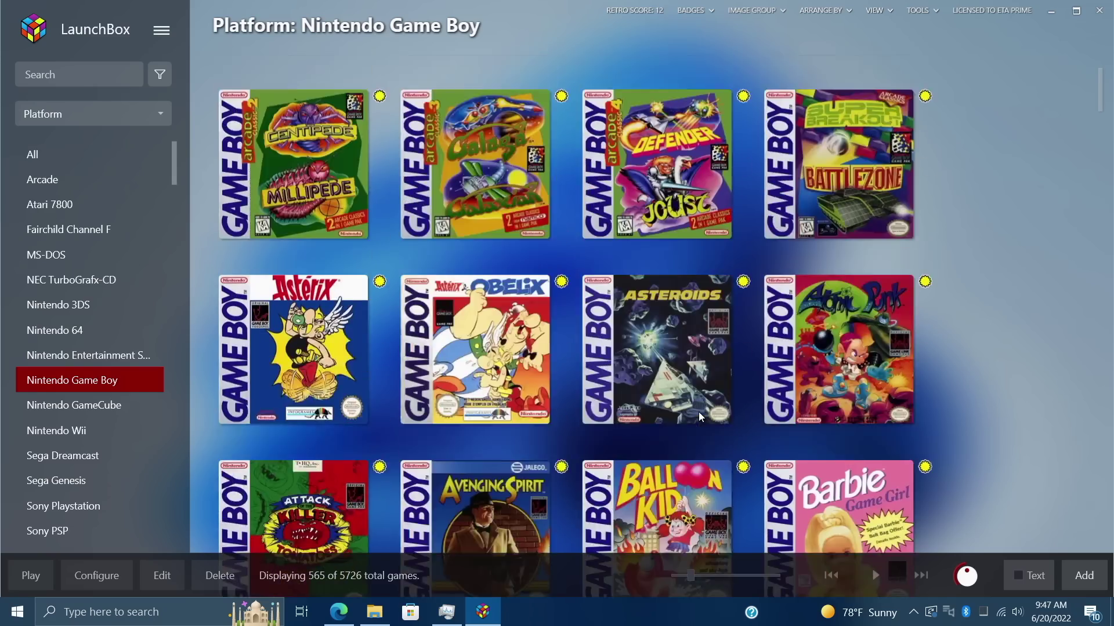
{"action": "scroll", "coordinate": [699, 416], "scroll_direction": "down", "scroll_amount": 1}
{"action": "scroll", "coordinate": [700, 416], "scroll_direction": "down", "scroll_amount": 2}
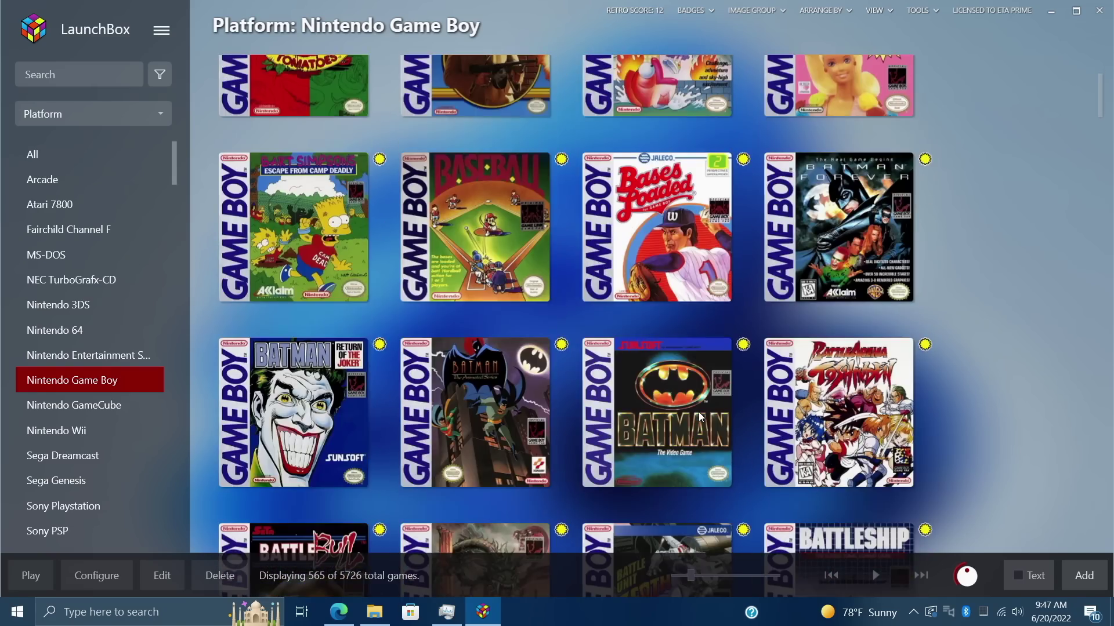
{"action": "scroll", "coordinate": [812, 395], "scroll_direction": "up", "scroll_amount": 1}
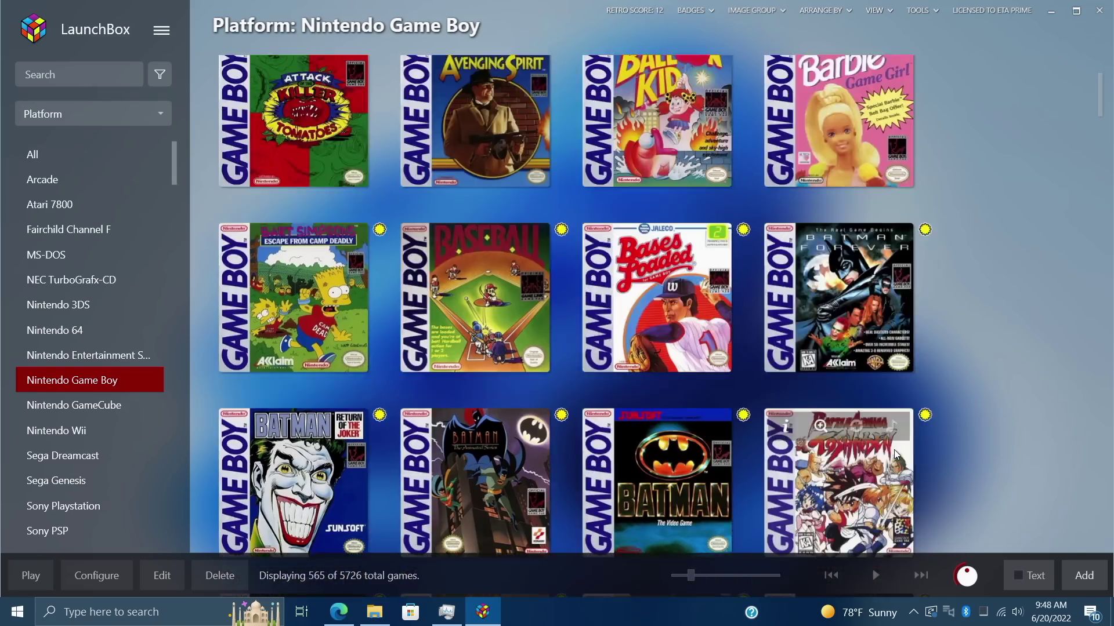
{"action": "scroll", "coordinate": [660, 331], "scroll_direction": "down", "scroll_amount": 4}
{"action": "scroll", "coordinate": [660, 331], "scroll_direction": "down", "scroll_amount": 6}
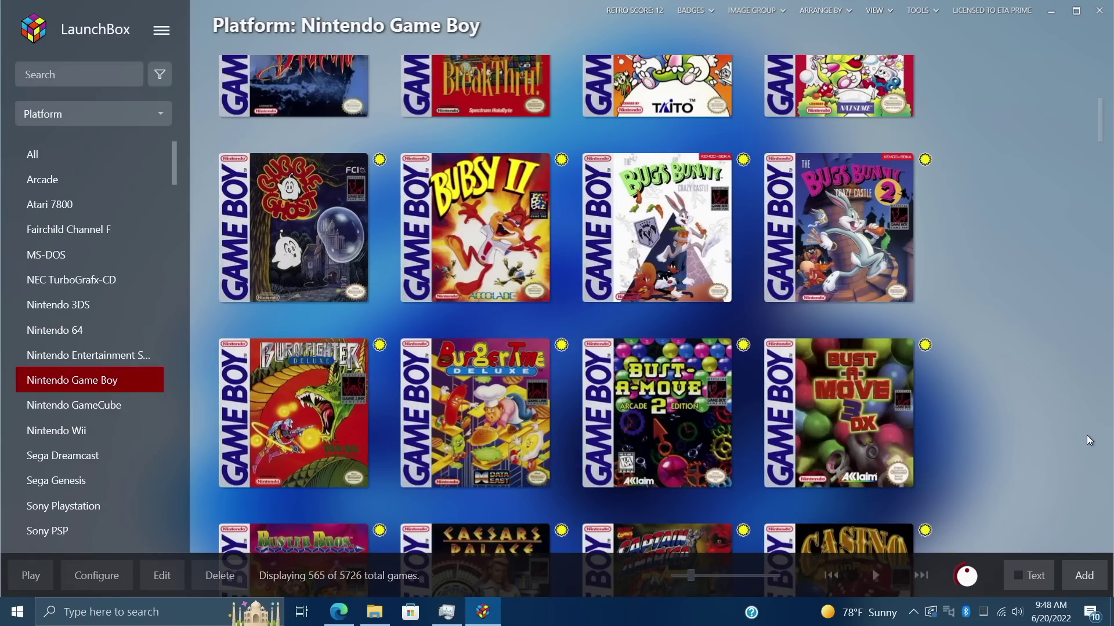
Start creating a new image pack and set its platform to Nintendo 64.
{"action": "left_click", "coordinate": [932, 12]}
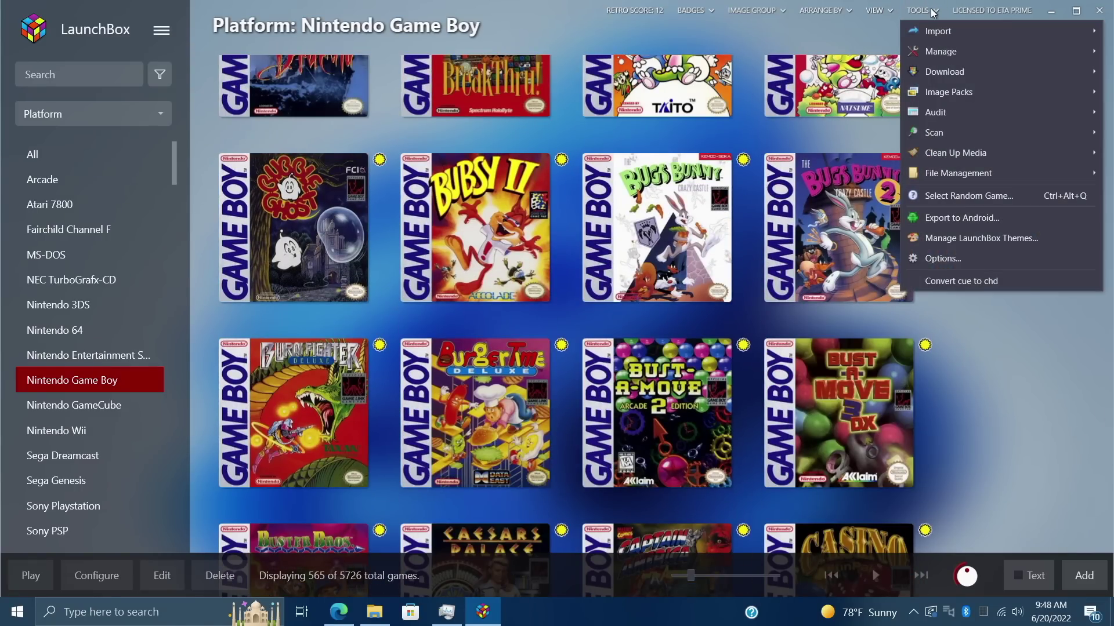
{"action": "mouse_move", "coordinate": [973, 95]}
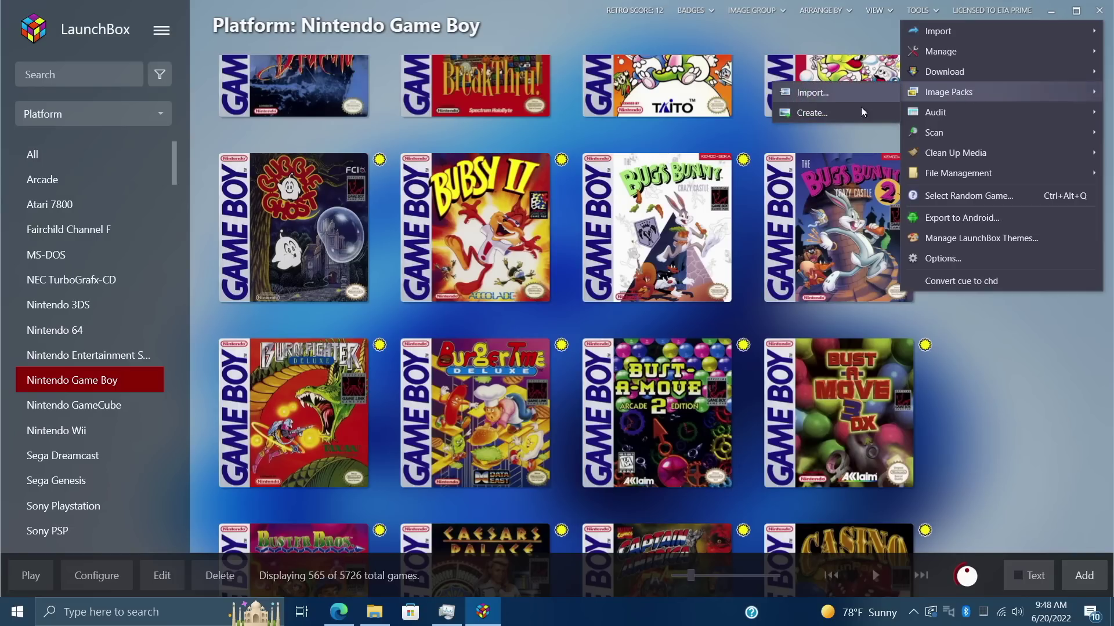
{"action": "left_click", "coordinate": [837, 113]}
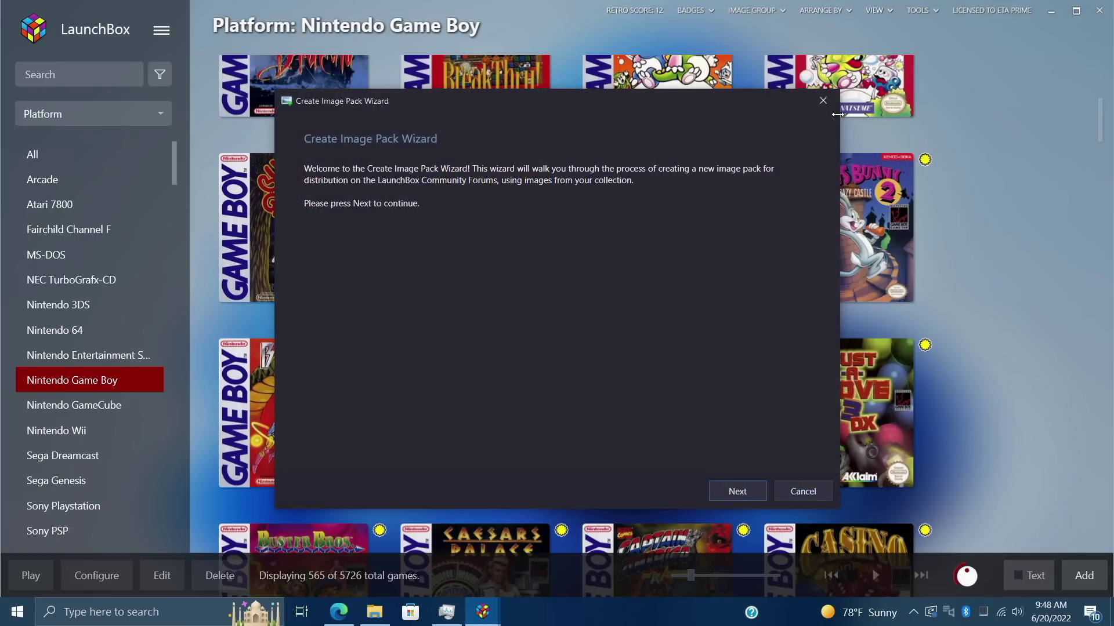
{"action": "left_click", "coordinate": [741, 492]}
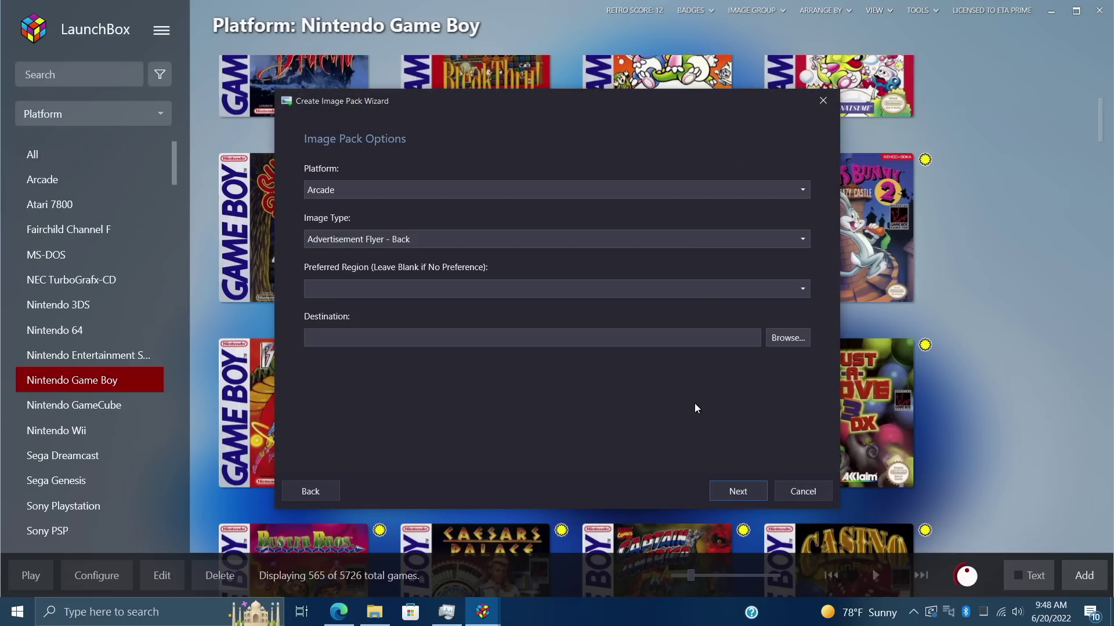
{"action": "left_click", "coordinate": [803, 190]}
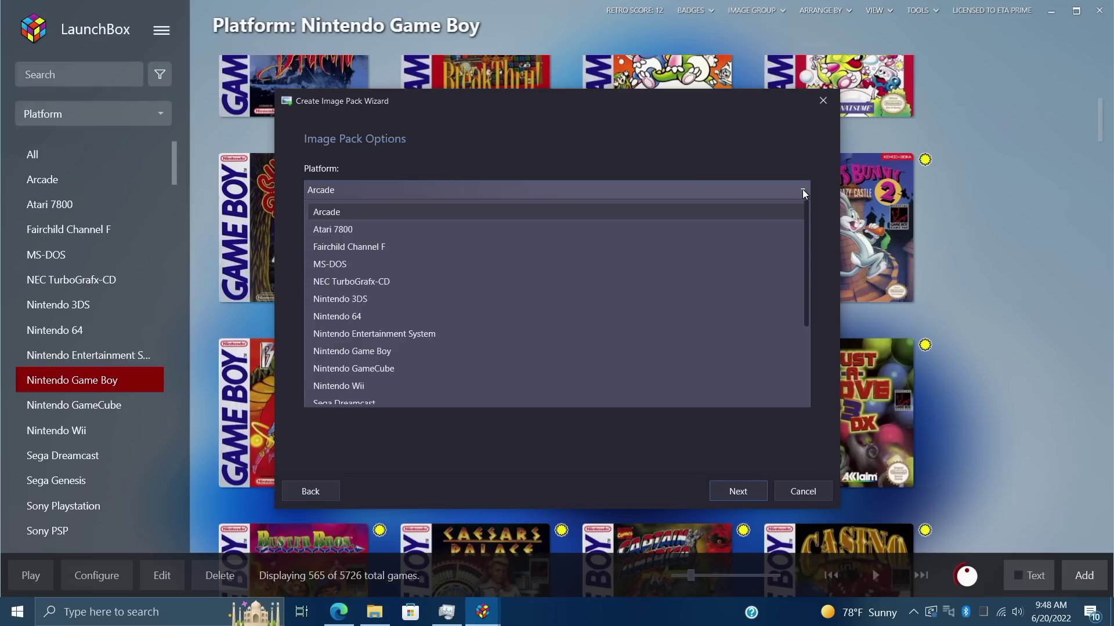
{"action": "left_click", "coordinate": [486, 316]}
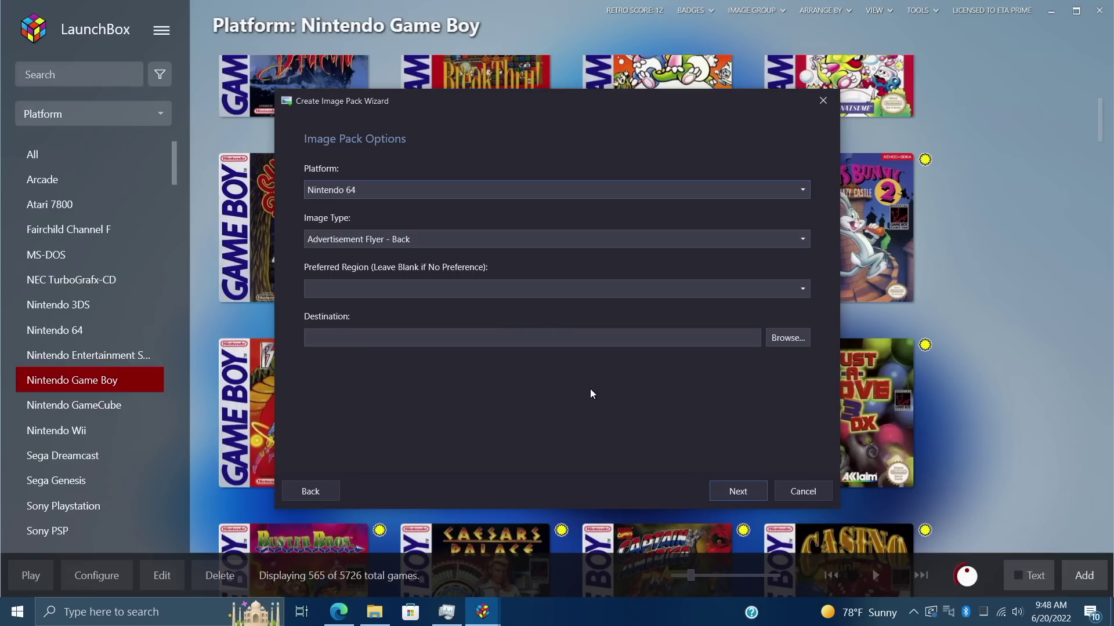
Set the new pack's image type to Box - 3D and leave the preferred region blank.
{"action": "left_click", "coordinate": [805, 238]}
{"action": "scroll", "coordinate": [461, 377], "scroll_direction": "down", "scroll_amount": 2}
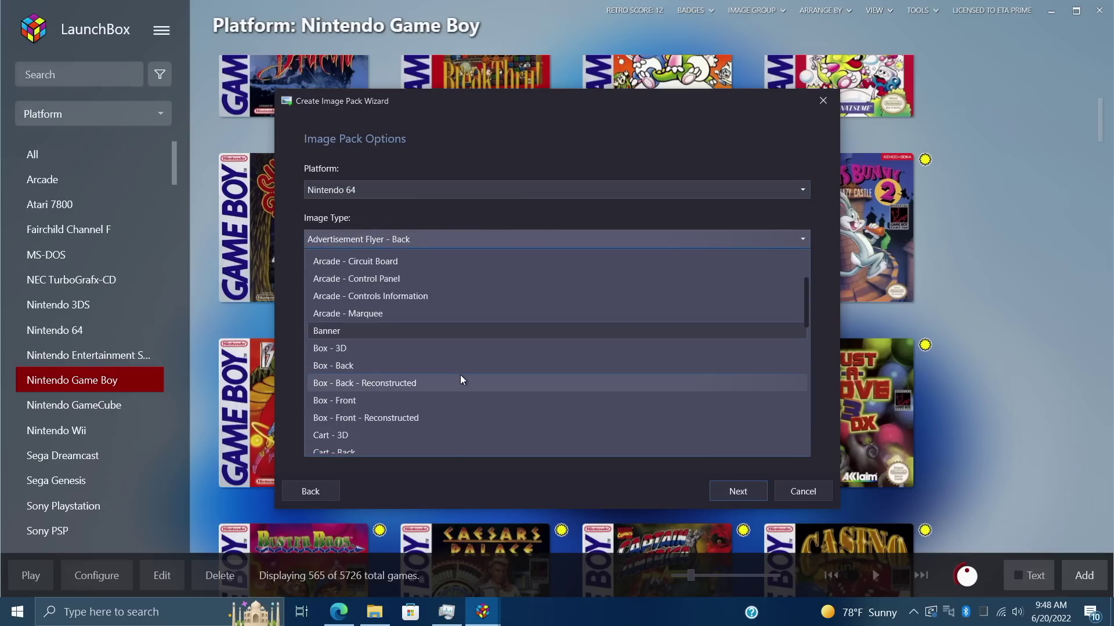
{"action": "left_click", "coordinate": [383, 347]}
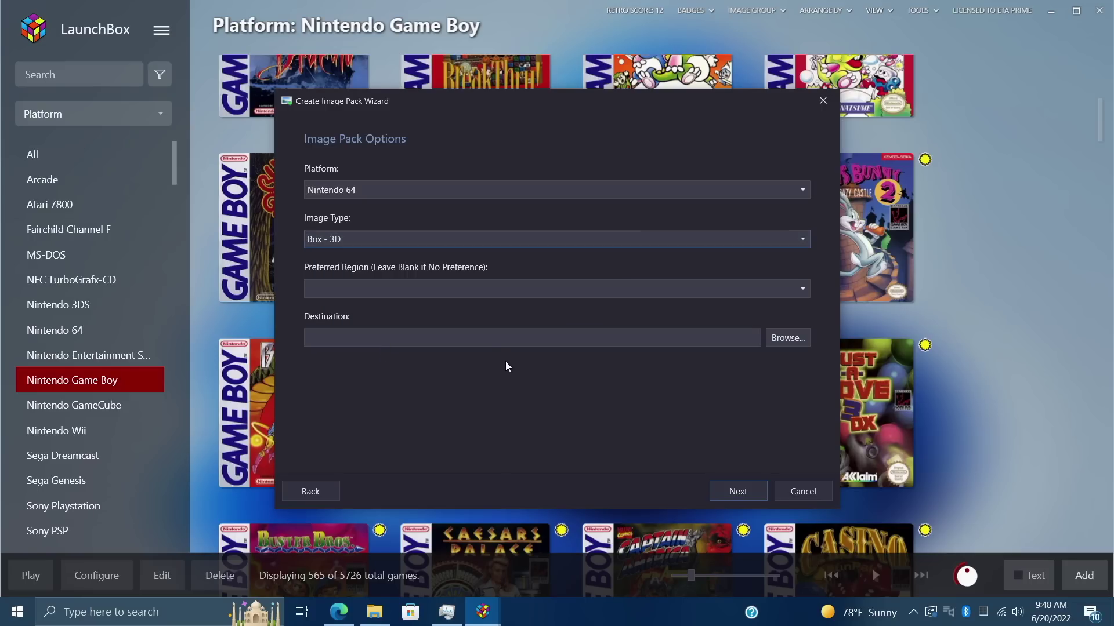
{"action": "left_click", "coordinate": [797, 288]}
{"action": "left_click", "coordinate": [768, 290]}
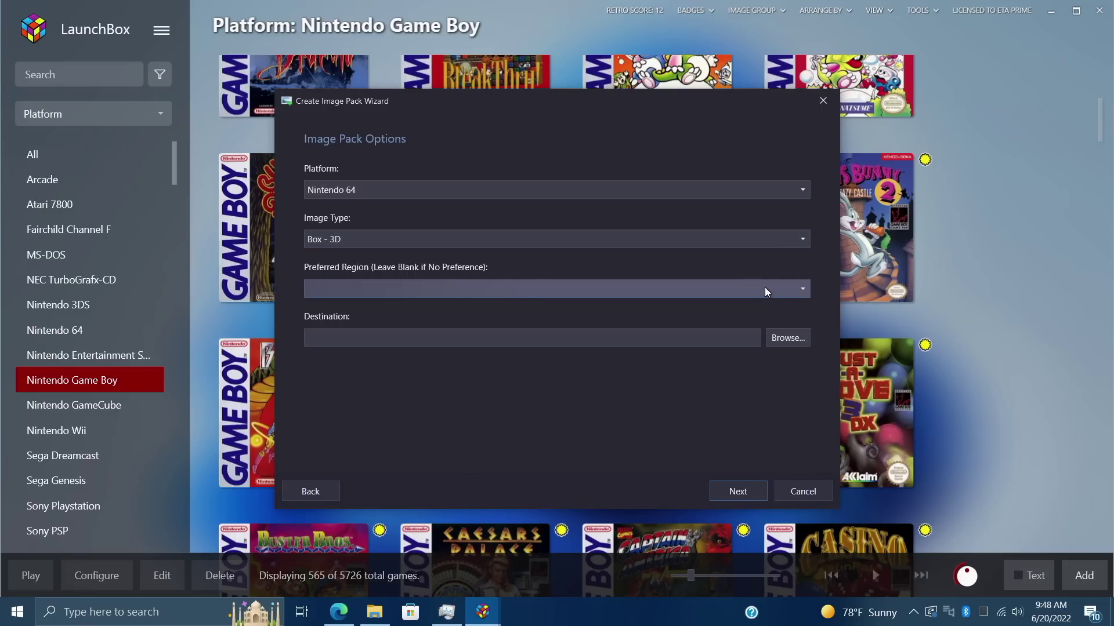
Set the Desktop folder as the new image pack's destination and proceed to the preview of its images.
{"action": "left_click", "coordinate": [786, 337]}
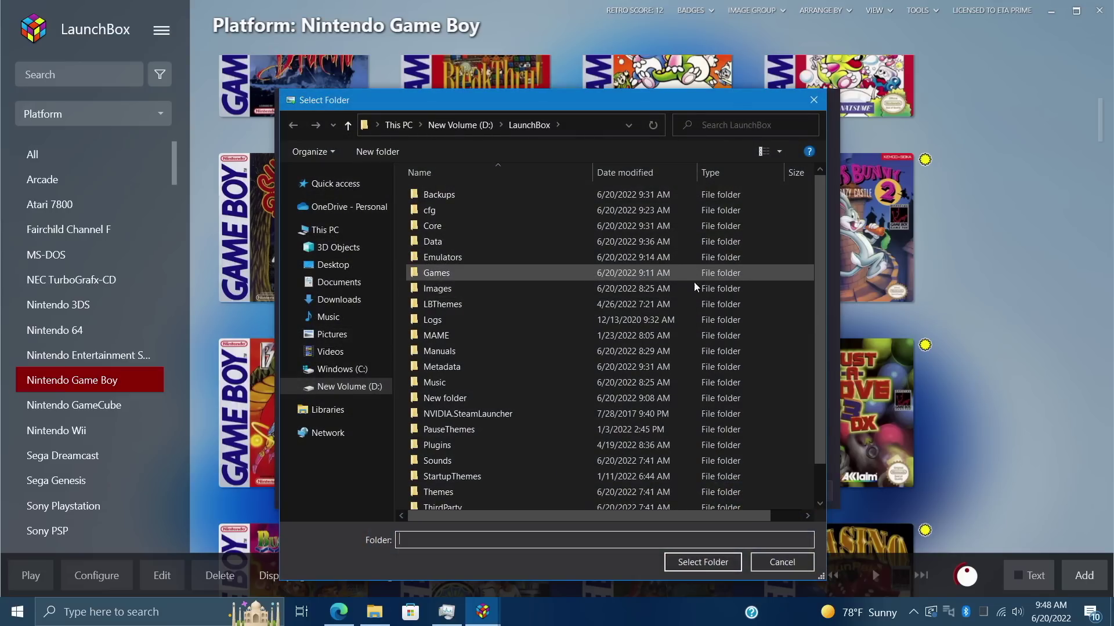
{"action": "left_click", "coordinate": [325, 264]}
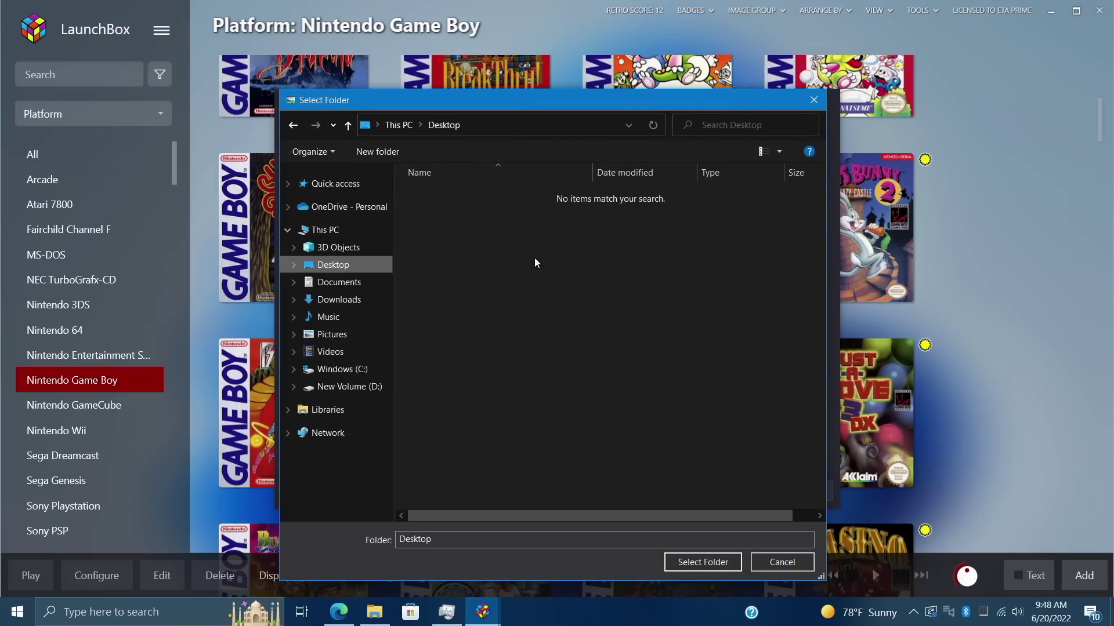
{"action": "left_click", "coordinate": [705, 560]}
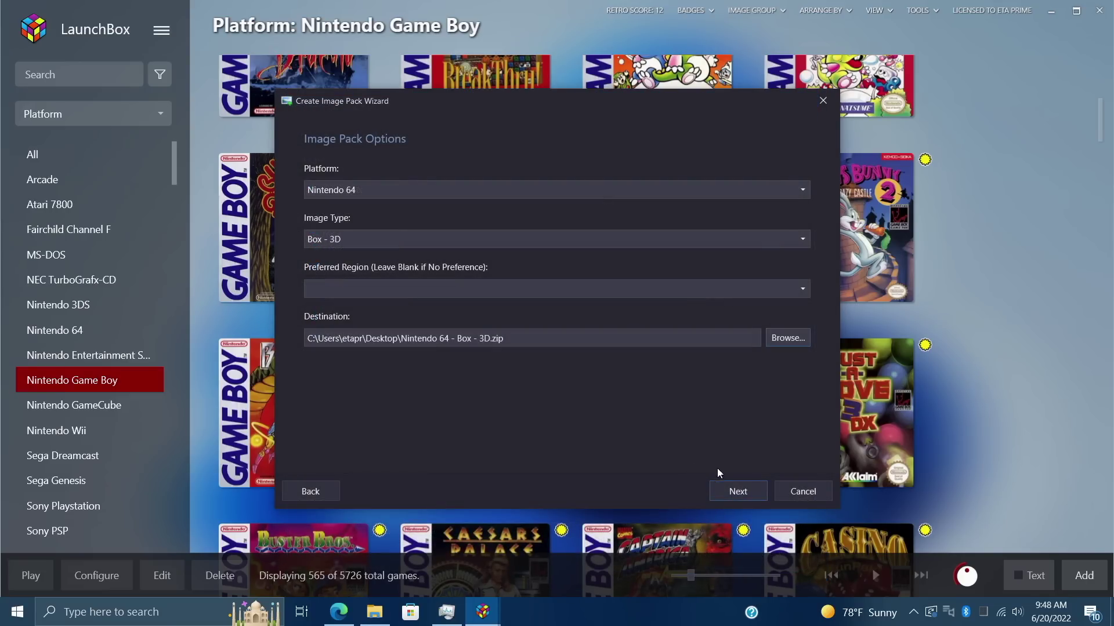
{"action": "left_click", "coordinate": [742, 493]}
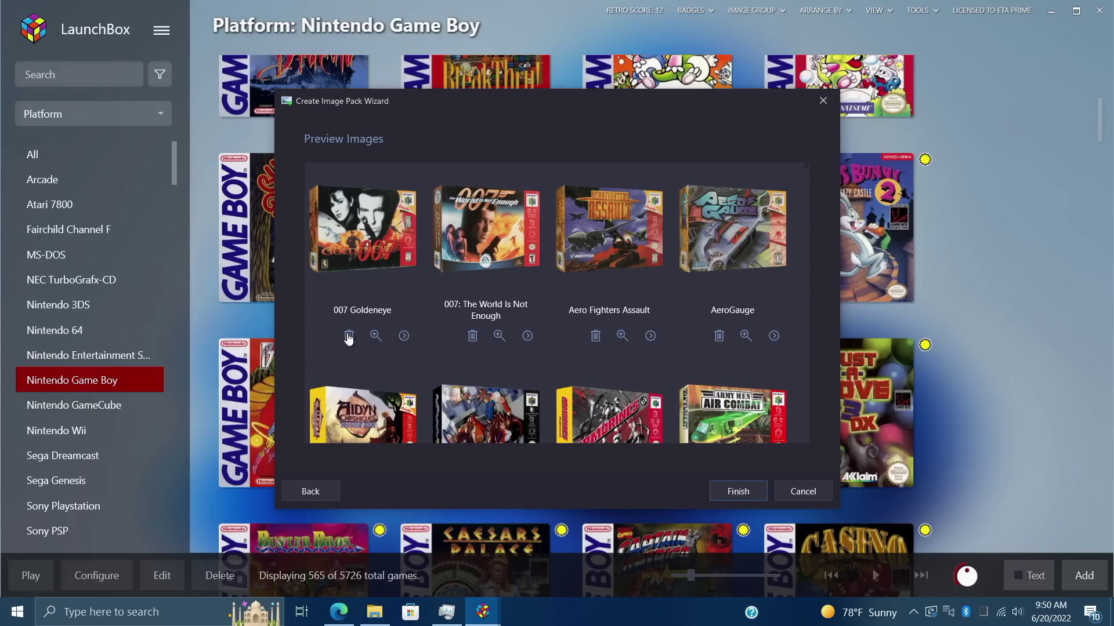
Cycle through the alternative 3D box images for 007 Goldeneye, two forward and one back.
{"action": "left_click", "coordinate": [404, 338]}
{"action": "left_click", "coordinate": [404, 337]}
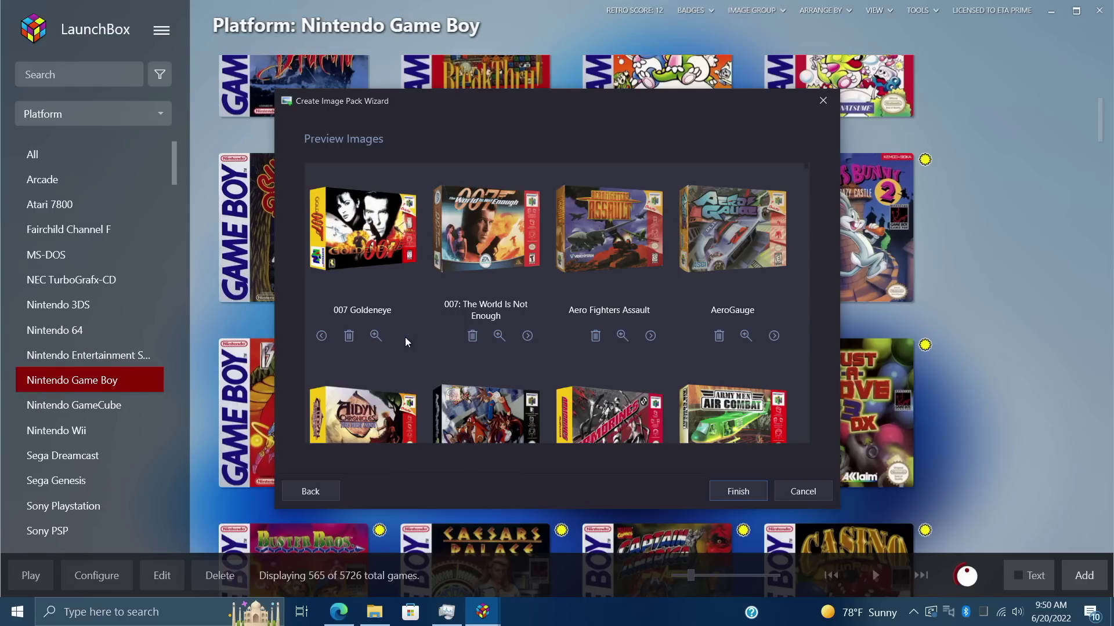
{"action": "left_click", "coordinate": [322, 340]}
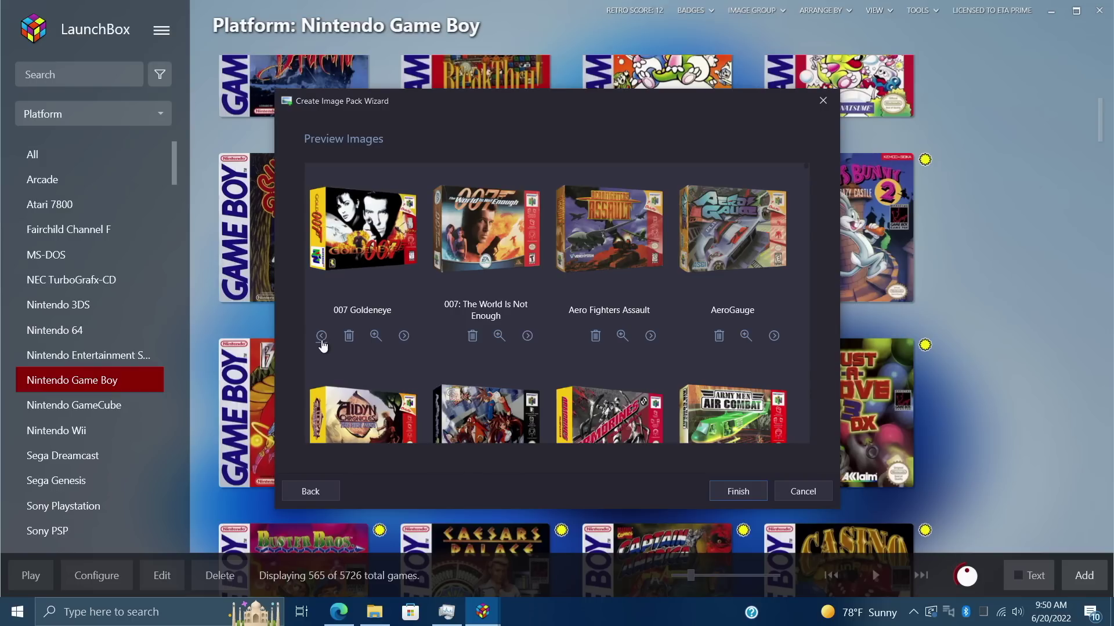
Switch 007 Goldeneye back to its previous 3D box image and finish creating the Nintendo 64 image pack.
{"action": "left_click", "coordinate": [322, 340]}
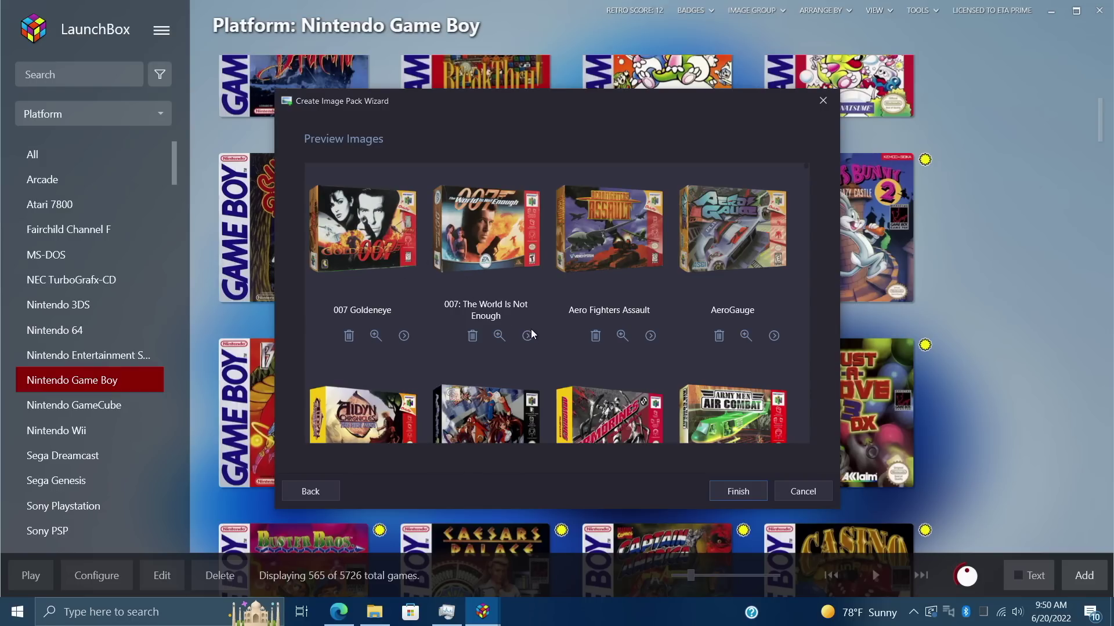
{"action": "left_click", "coordinate": [738, 492]}
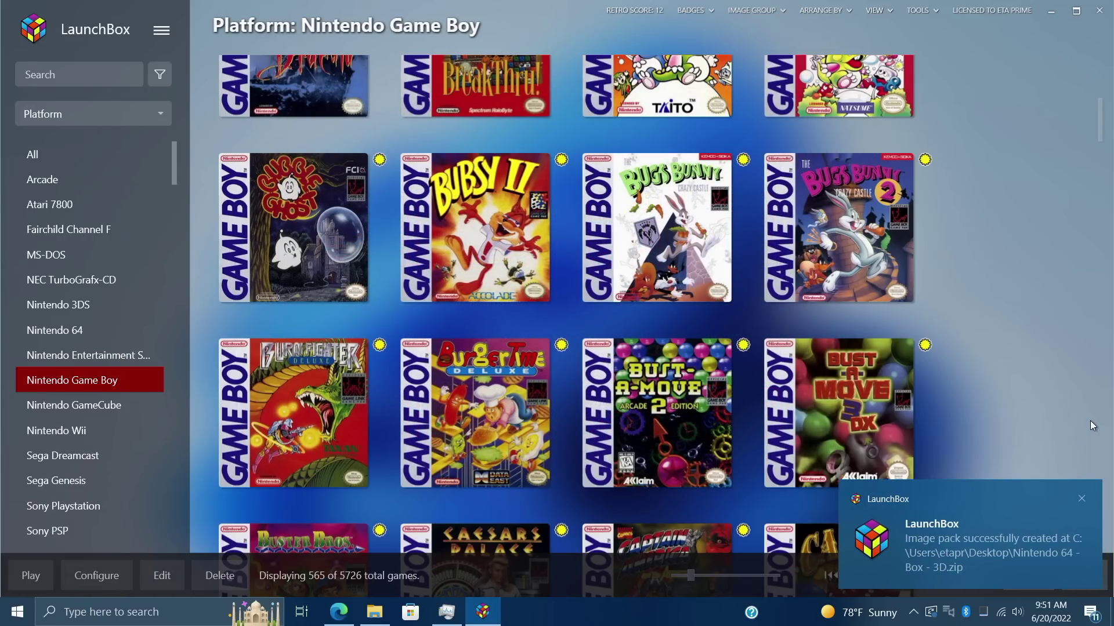
Extract Nintendo 64 - Box - 3D.zip on the desktop into its own folder and open that folder.
{"action": "left_click", "coordinate": [1051, 11]}
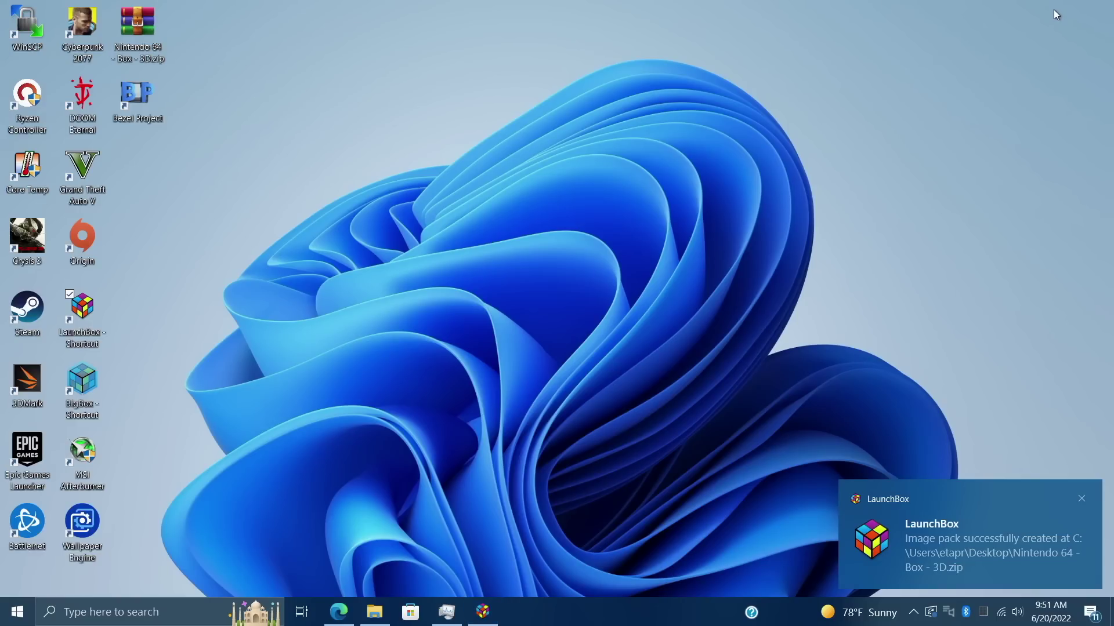
{"action": "right_click", "coordinate": [139, 37]}
{"action": "left_click", "coordinate": [232, 129]}
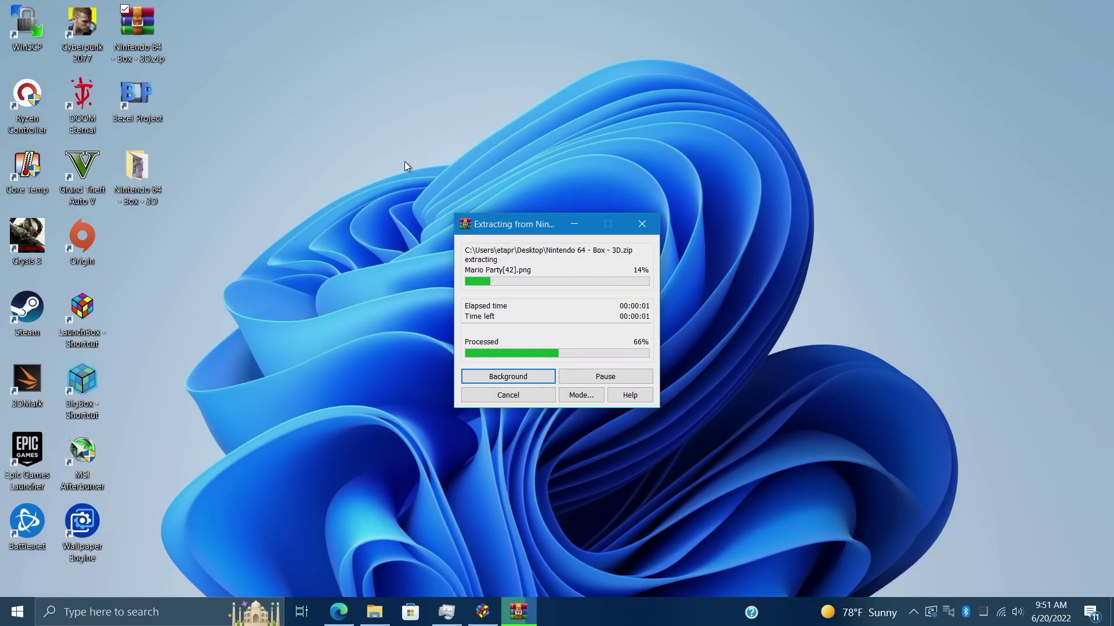
{"action": "double_click", "coordinate": [138, 168]}
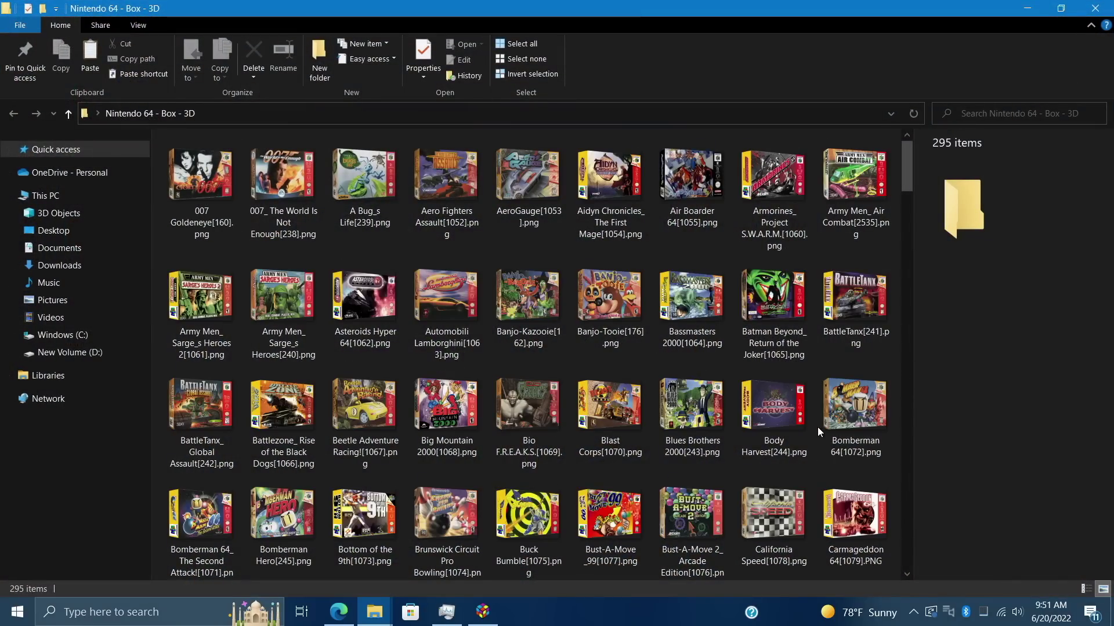
Look through the extracted Nintendo 64 3D box images, return to the start of the folder and minimize its window.
{"action": "scroll", "coordinate": [819, 432], "scroll_direction": "down", "scroll_amount": 10}
{"action": "scroll", "coordinate": [819, 432], "scroll_direction": "up", "scroll_amount": 10}
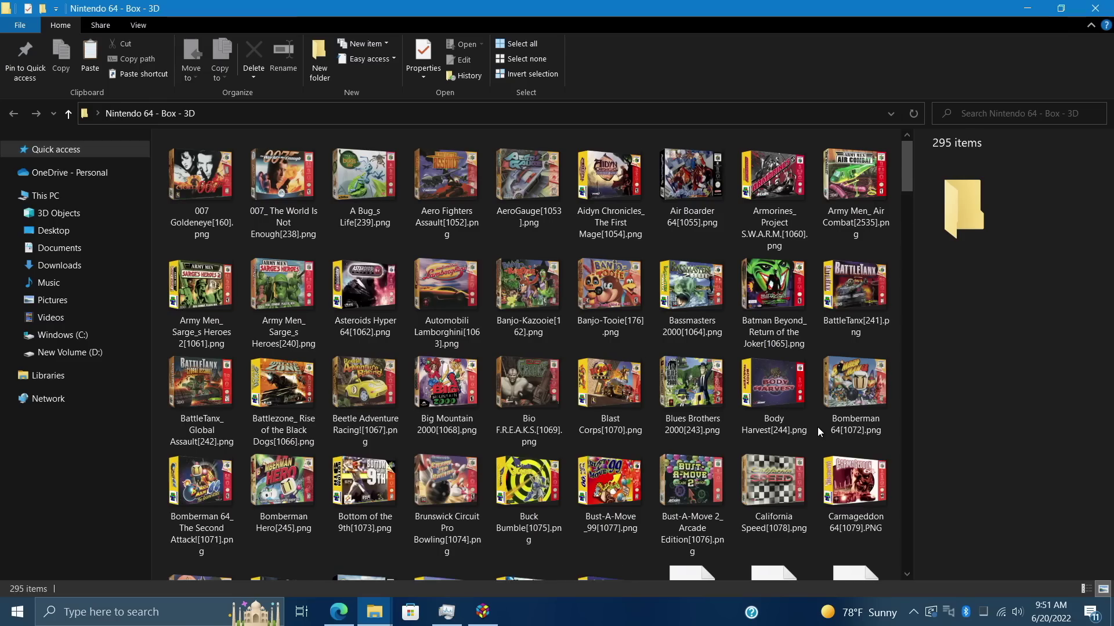
{"action": "scroll", "coordinate": [819, 432], "scroll_direction": "down", "scroll_amount": 2}
{"action": "scroll", "coordinate": [819, 432], "scroll_direction": "down", "scroll_amount": 6}
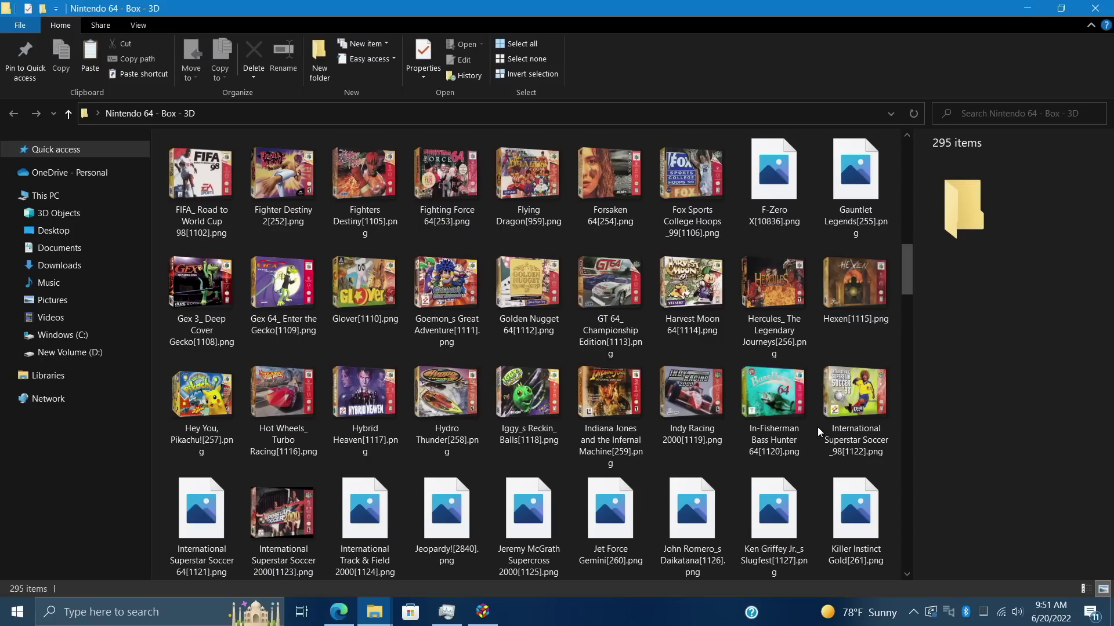
{"action": "scroll", "coordinate": [819, 432], "scroll_direction": "down", "scroll_amount": 2}
{"action": "scroll", "coordinate": [819, 432], "scroll_direction": "down", "scroll_amount": 2}
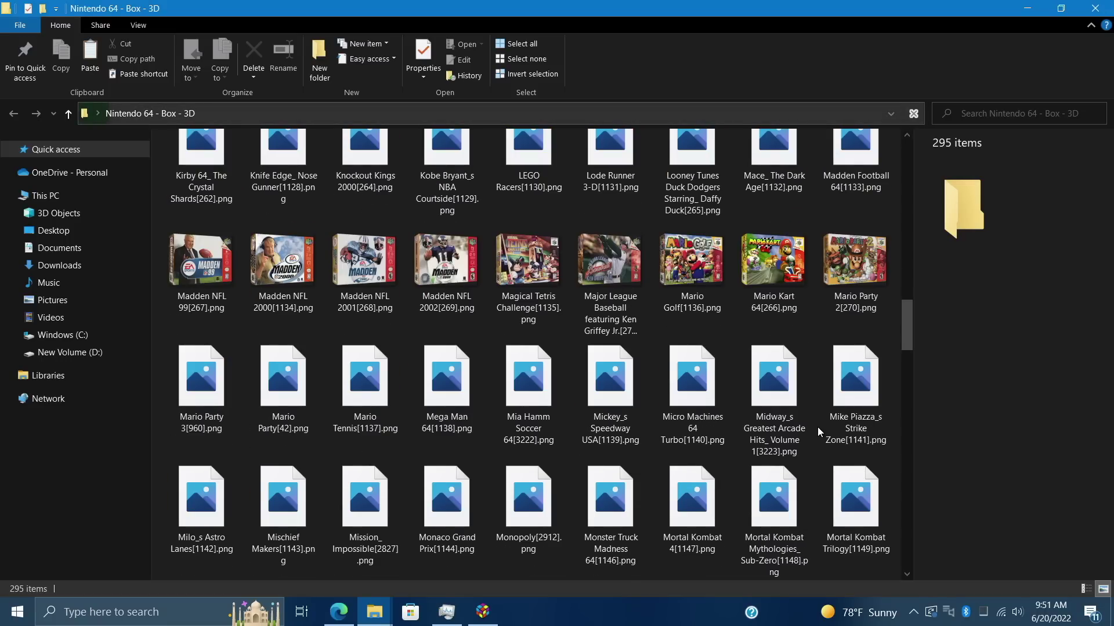
{"action": "scroll", "coordinate": [806, 426], "scroll_direction": "up", "scroll_amount": 10}
{"action": "scroll", "coordinate": [805, 426], "scroll_direction": "up", "scroll_amount": 2}
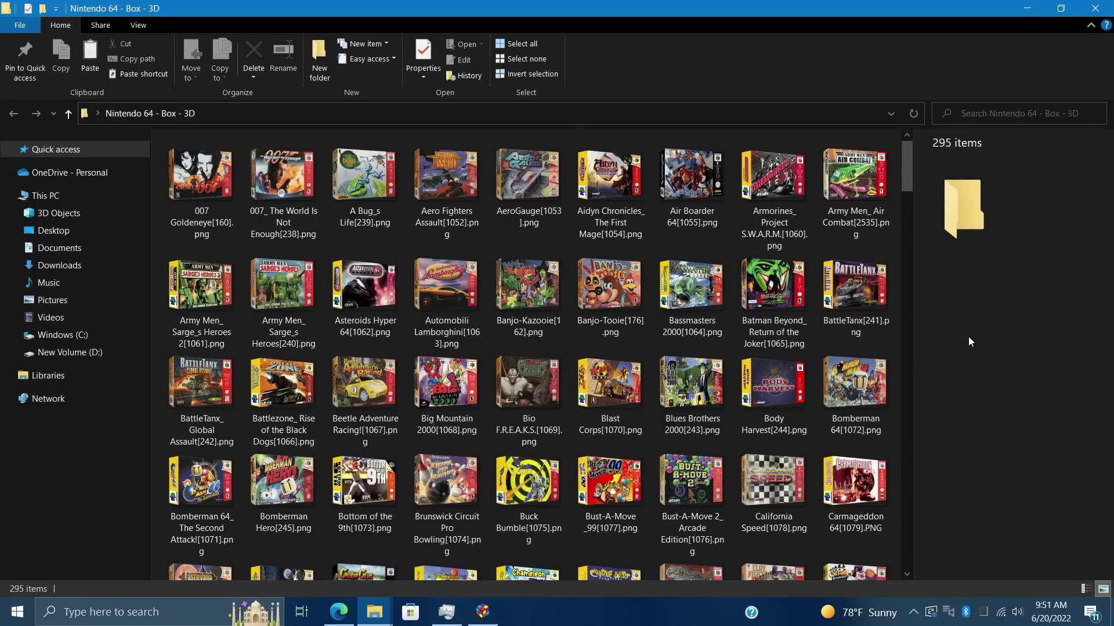
{"action": "left_click", "coordinate": [1026, 8]}
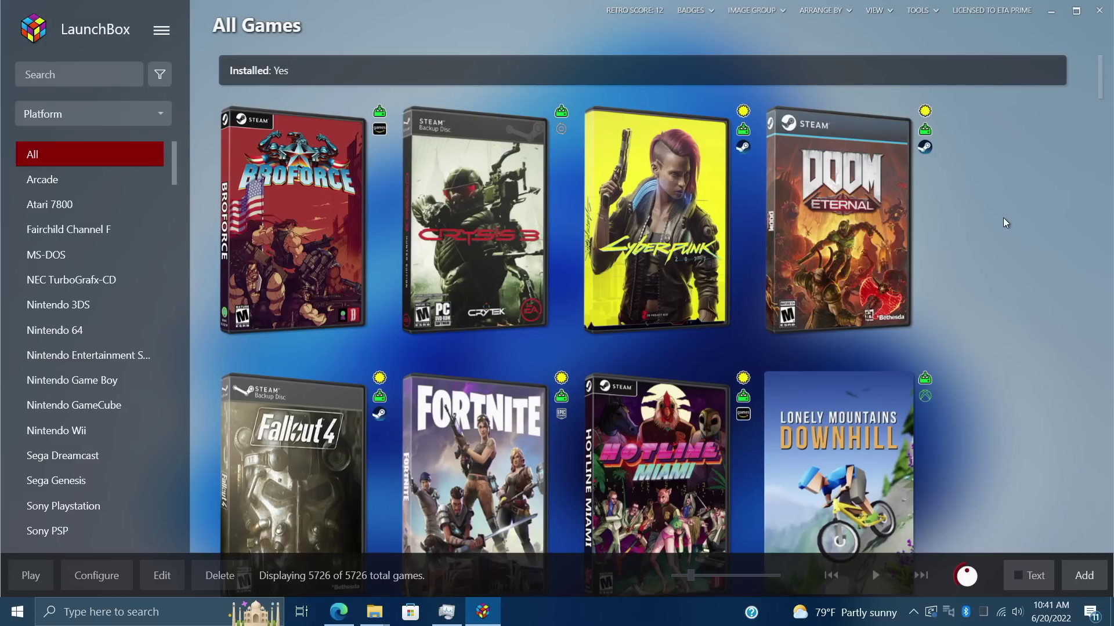
Start an export to Android and choose to export the whole collection.
{"action": "left_click", "coordinate": [920, 11]}
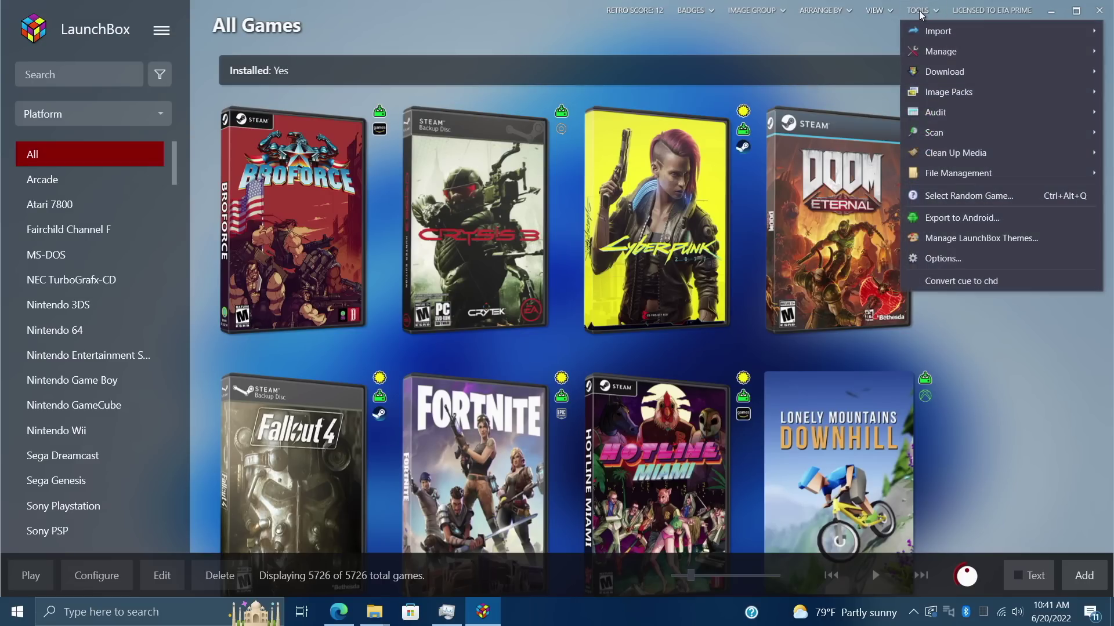
{"action": "left_click", "coordinate": [965, 218]}
{"action": "left_click", "coordinate": [757, 489]}
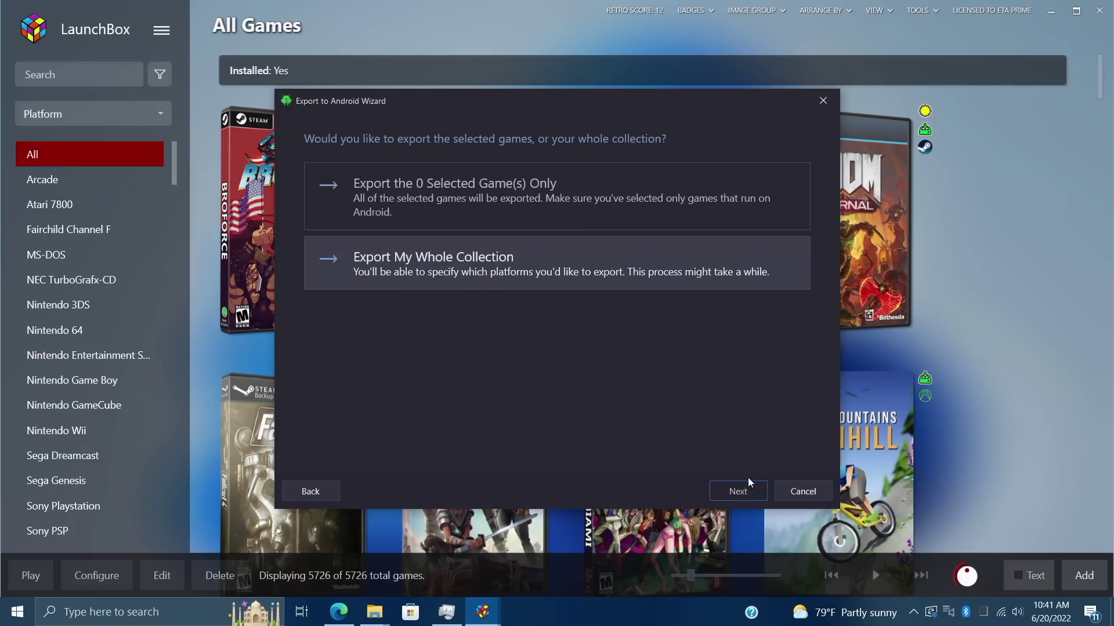
{"action": "left_click", "coordinate": [517, 265]}
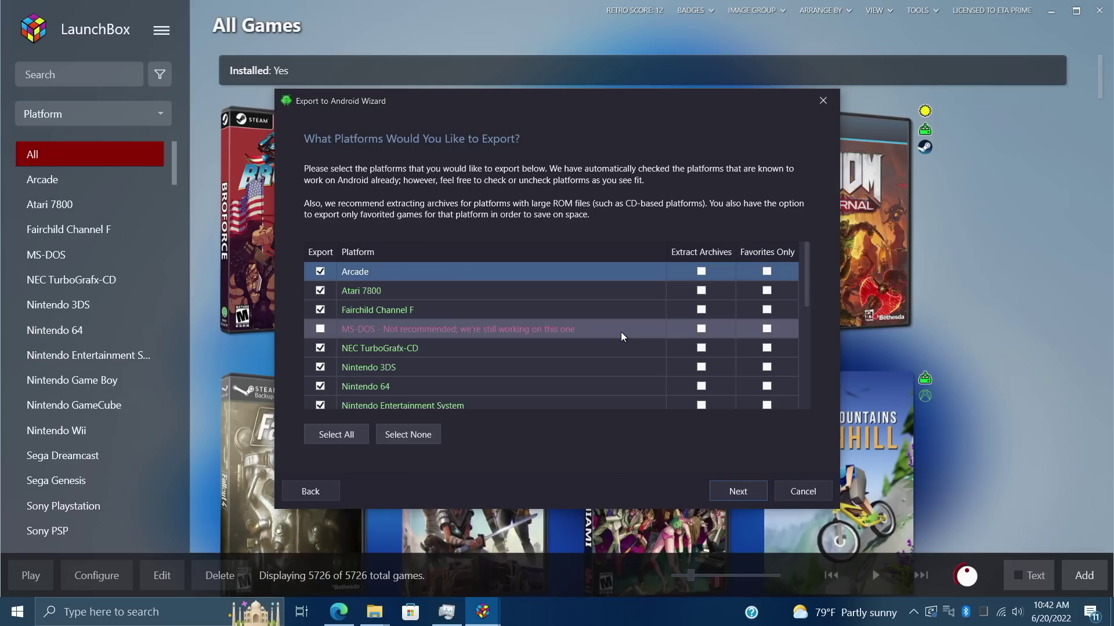
Review the platforms offered for Android export, limit Nintendo Game Boy to favorites only, and close the wizard without exporting.
{"action": "scroll", "coordinate": [621, 331], "scroll_direction": "down", "scroll_amount": 1}
{"action": "scroll", "coordinate": [621, 336], "scroll_direction": "down", "scroll_amount": 1}
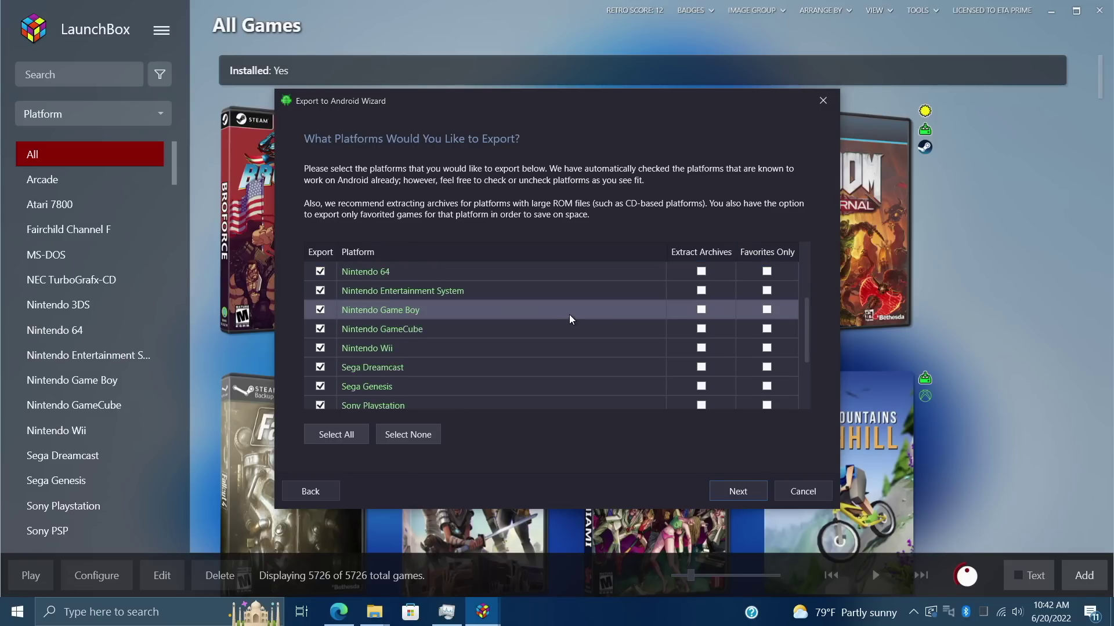
{"action": "left_click", "coordinate": [767, 310]}
{"action": "left_click", "coordinate": [824, 106]}
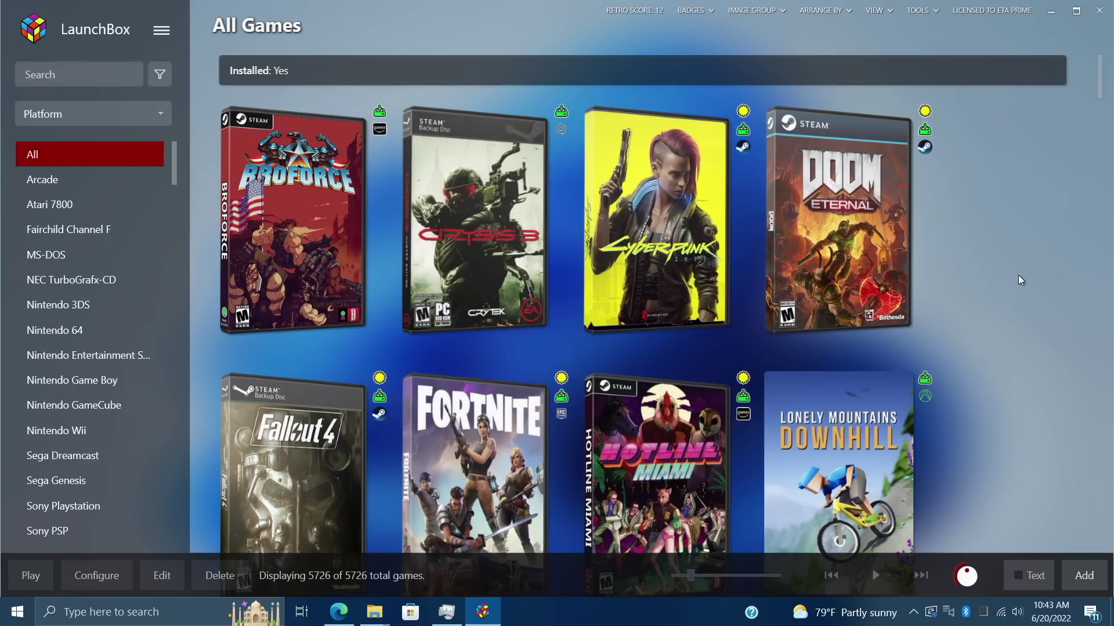